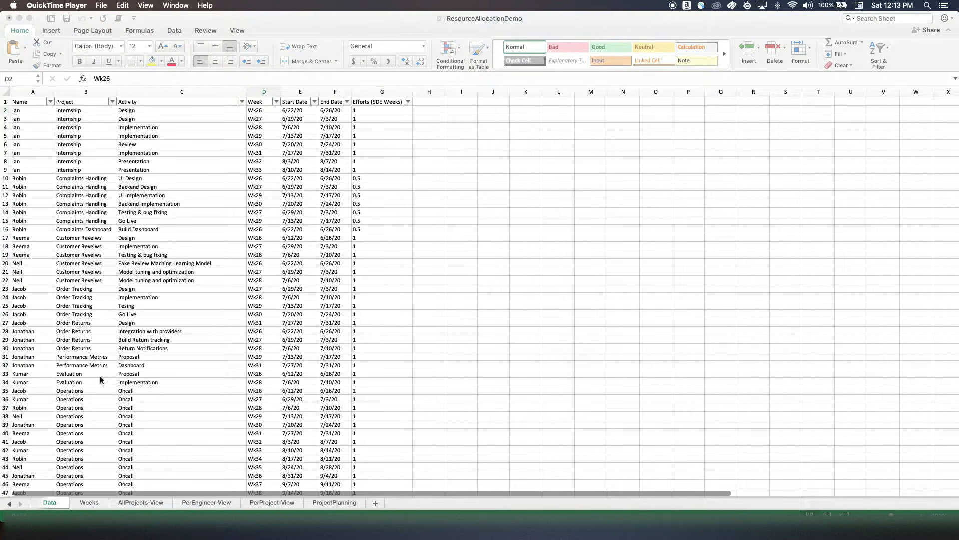
Examine the Data sheet's first entry across the Name, Project, Activity, Week and Efforts (SDE Weeks) columns.
{"action": "left_click", "coordinate": [64, 112]}
{"action": "left_click", "coordinate": [130, 110]}
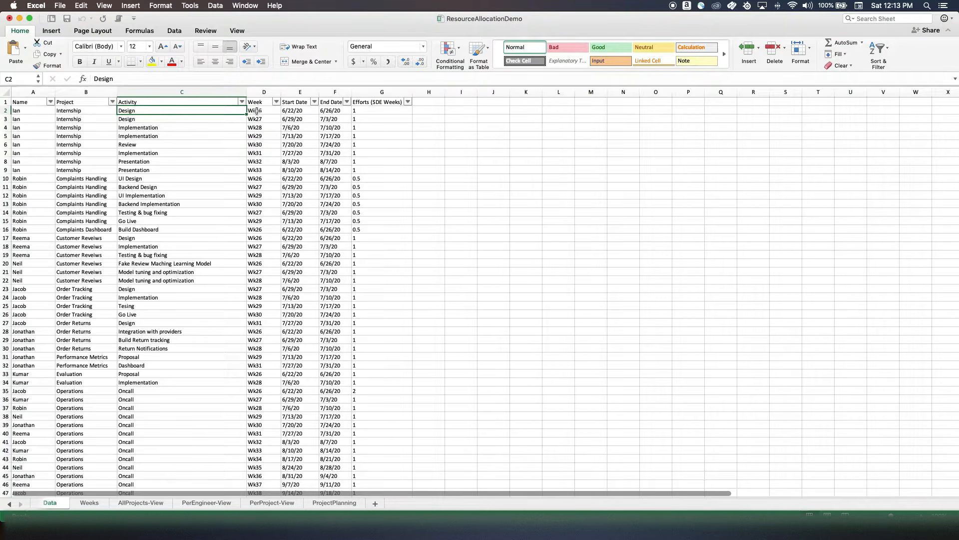
{"action": "left_click", "coordinate": [257, 110]}
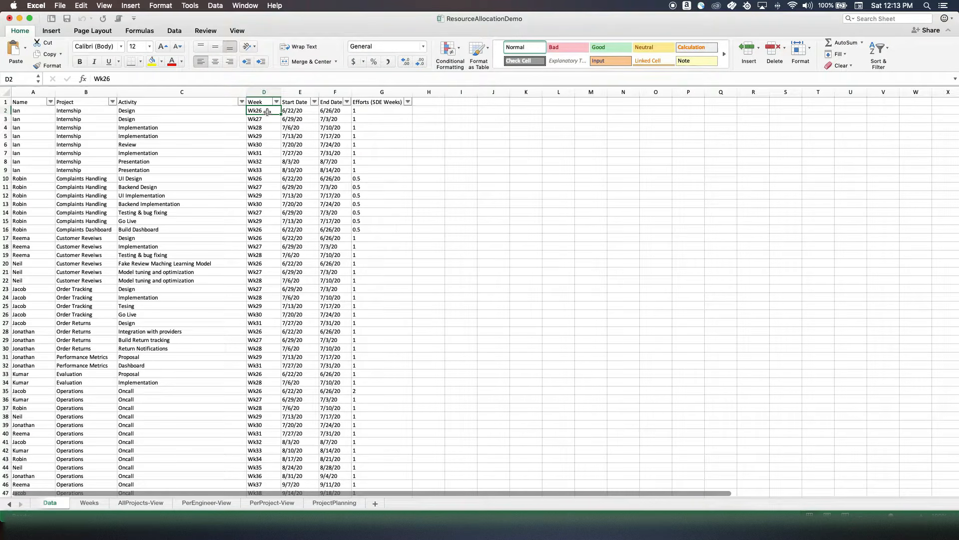
{"action": "left_click", "coordinate": [364, 109]}
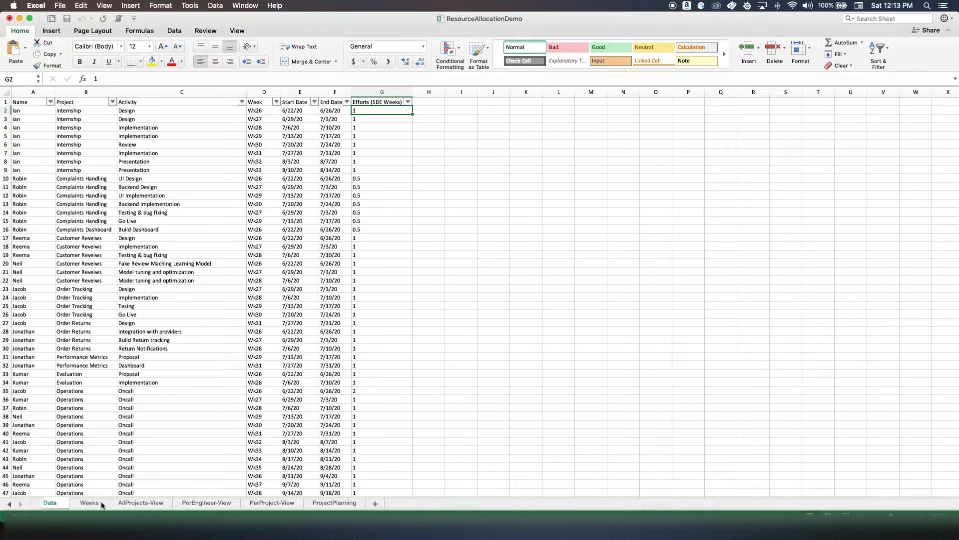
{"action": "left_click", "coordinate": [22, 109]}
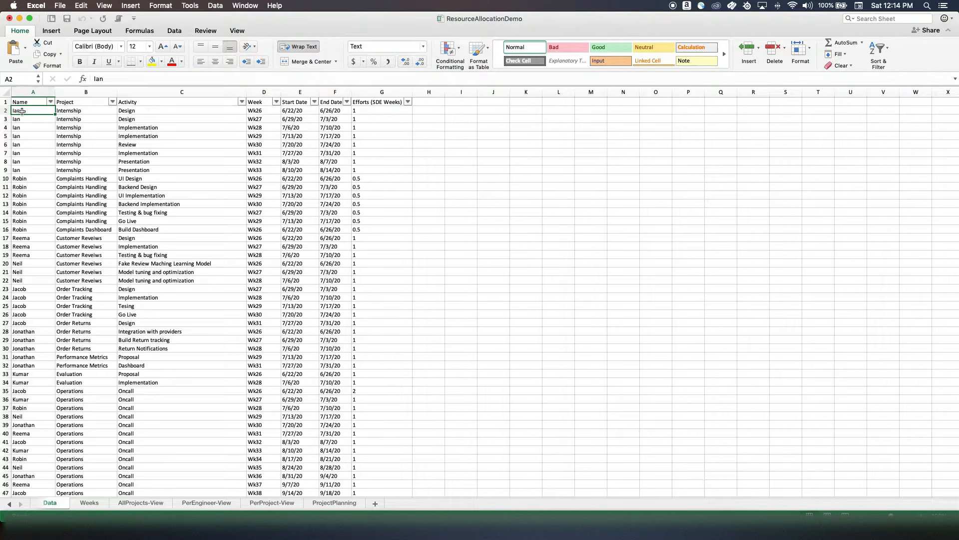
{"action": "left_click", "coordinate": [67, 111]}
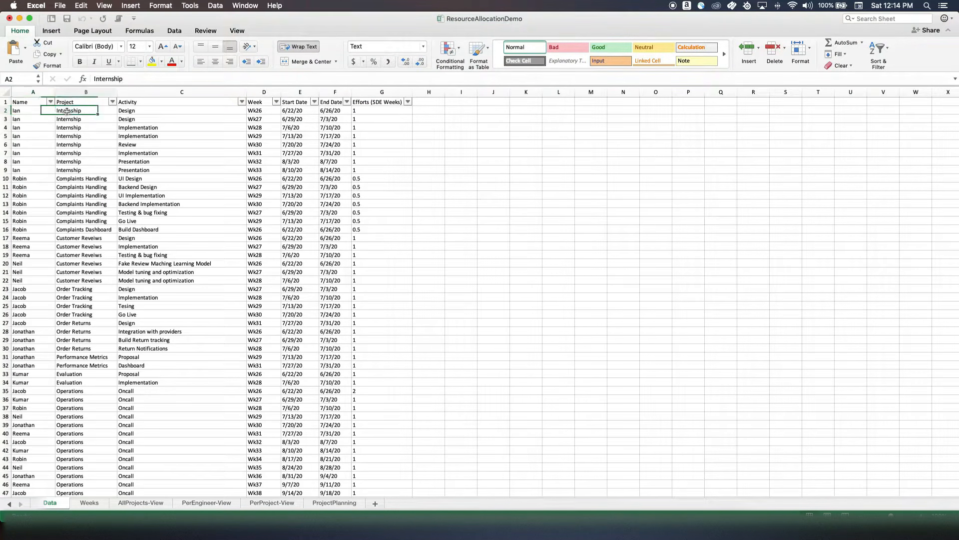
{"action": "left_click", "coordinate": [125, 110]}
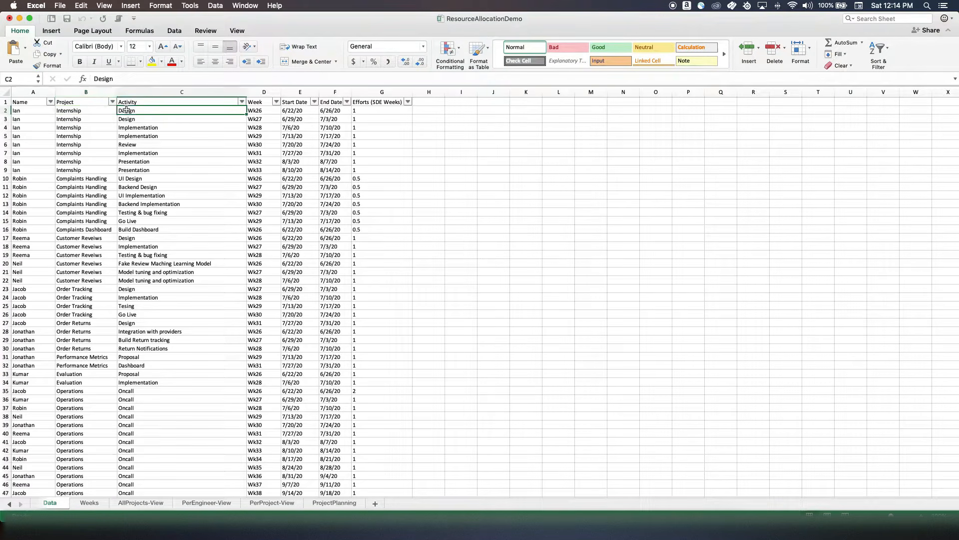
{"action": "left_click", "coordinate": [254, 110]}
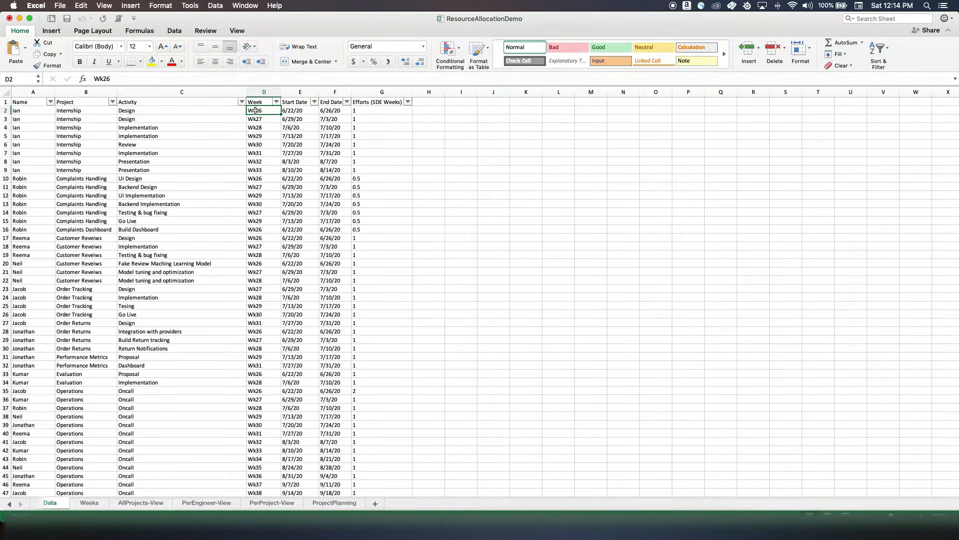
{"action": "left_click", "coordinate": [358, 110]}
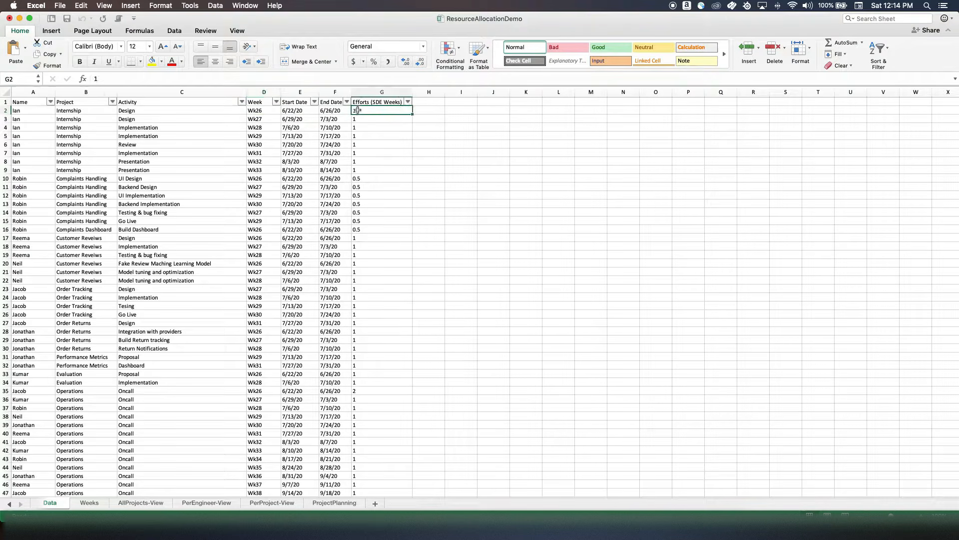
Examine how the Internship entries in rows 2 to 9 split activities and efforts across Wk26 to Wk33.
{"action": "left_click", "coordinate": [85, 110]}
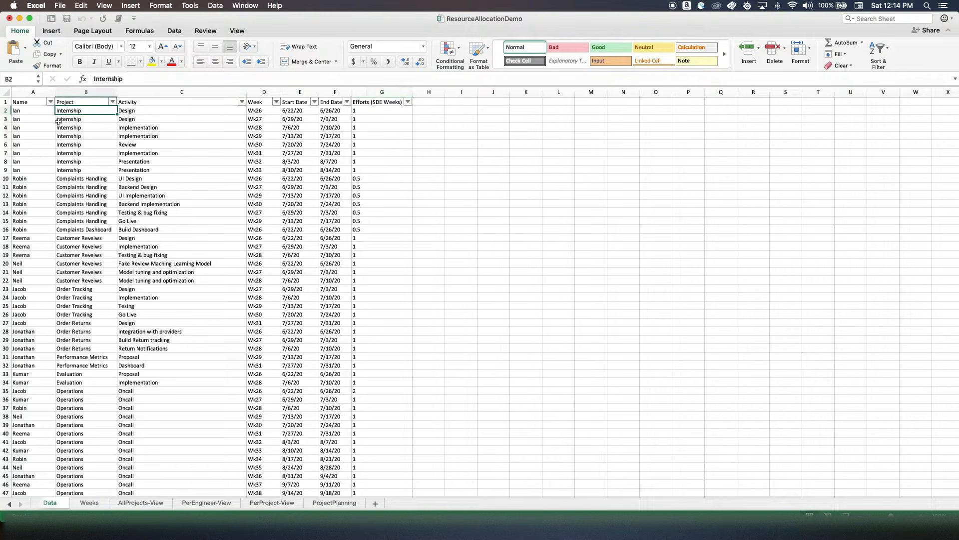
{"action": "left_click", "coordinate": [259, 120]}
{"action": "left_click", "coordinate": [357, 118]}
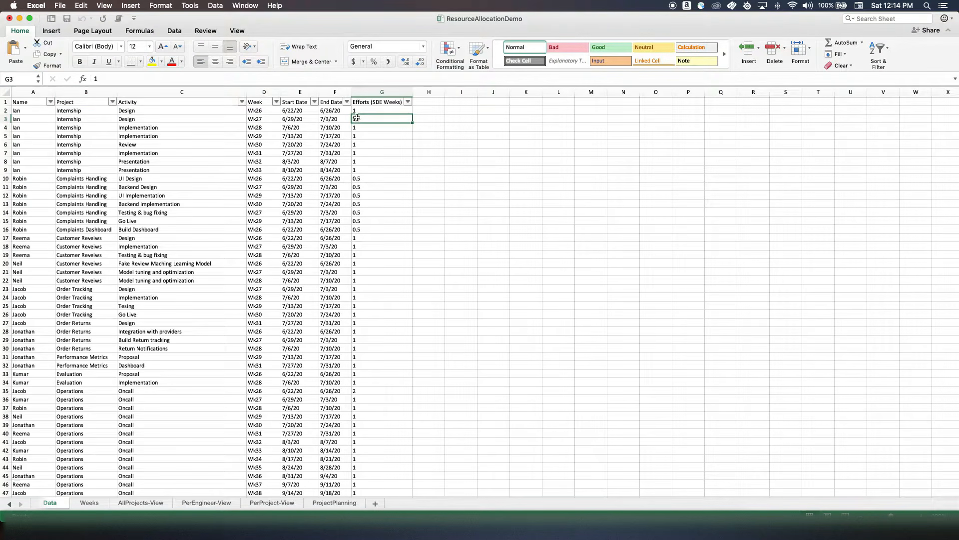
{"action": "left_click", "coordinate": [86, 119]}
{"action": "left_click", "coordinate": [136, 118]}
{"action": "left_click", "coordinate": [138, 128]}
{"action": "left_click", "coordinate": [139, 137]}
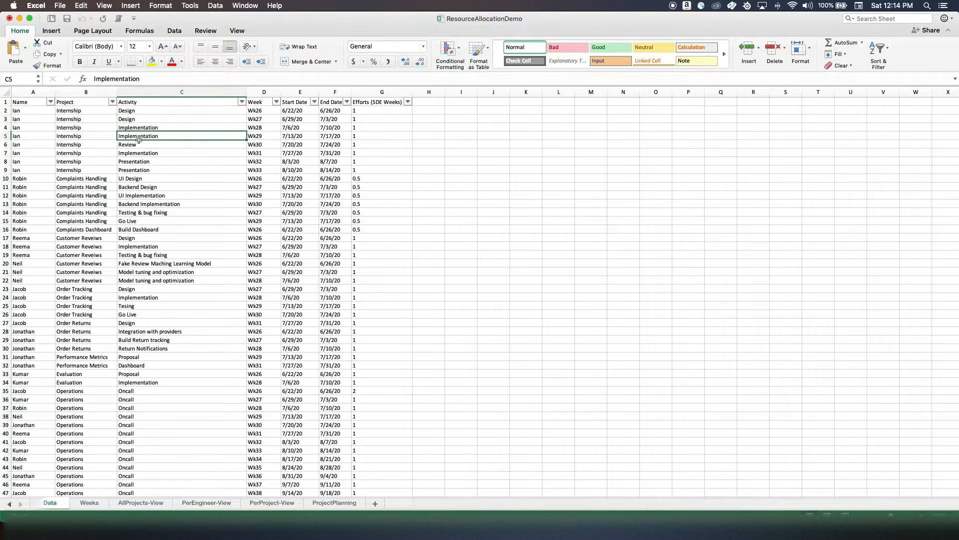
{"action": "left_click", "coordinate": [135, 169]}
{"action": "left_click", "coordinate": [265, 170]}
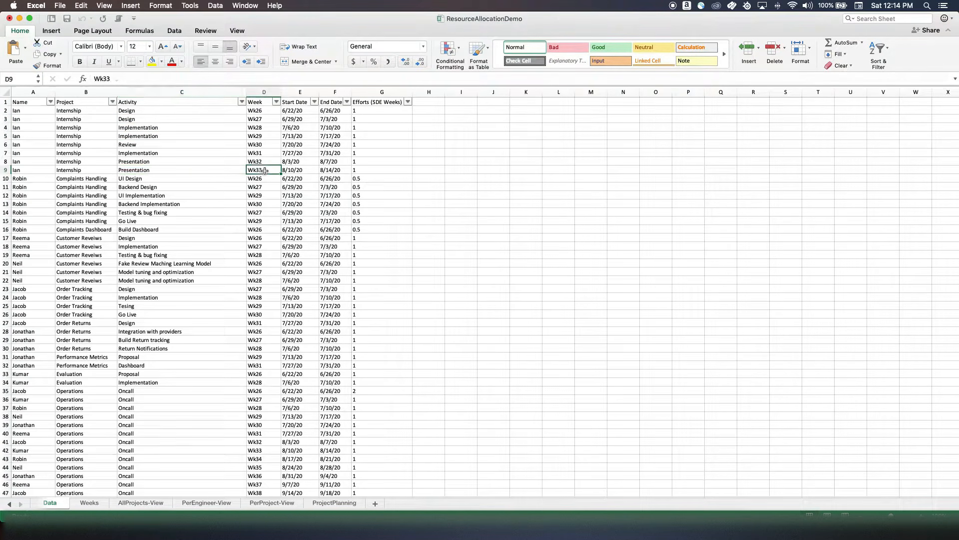
Examine the names, activities, weeks and efforts of the Complaints Handling entries in rows 10 to 15, plus the first Customer Reveiws entry.
{"action": "left_click_drag", "start_coordinate": [30, 179], "coordinate": [27, 221]}
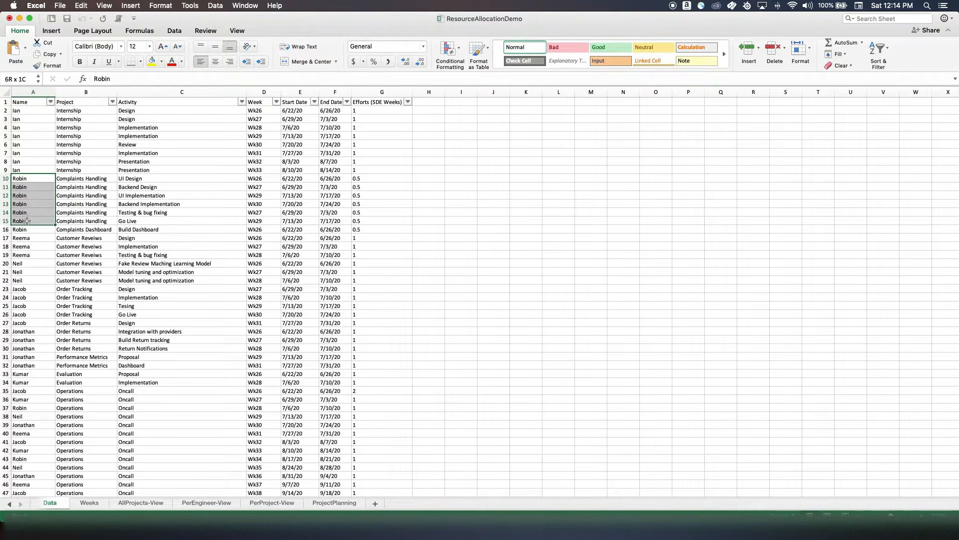
{"action": "left_click", "coordinate": [95, 178]}
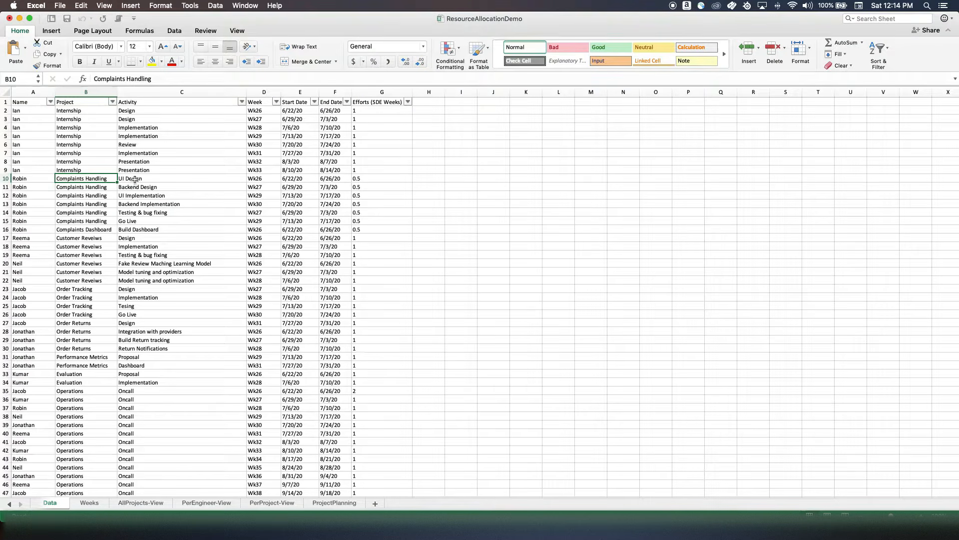
{"action": "left_click_drag", "start_coordinate": [135, 179], "coordinate": [133, 222]}
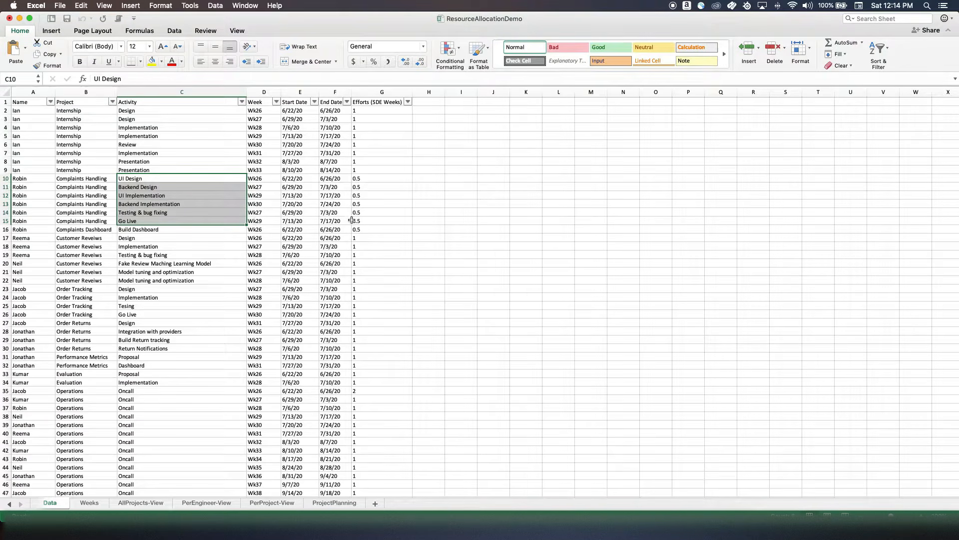
{"action": "left_click_drag", "start_coordinate": [364, 220], "coordinate": [367, 181]}
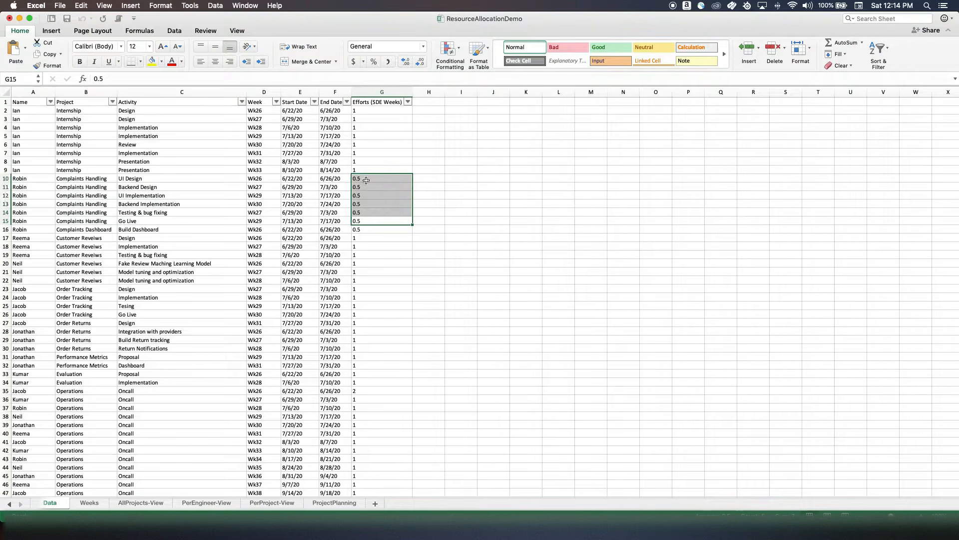
{"action": "left_click", "coordinate": [99, 222]}
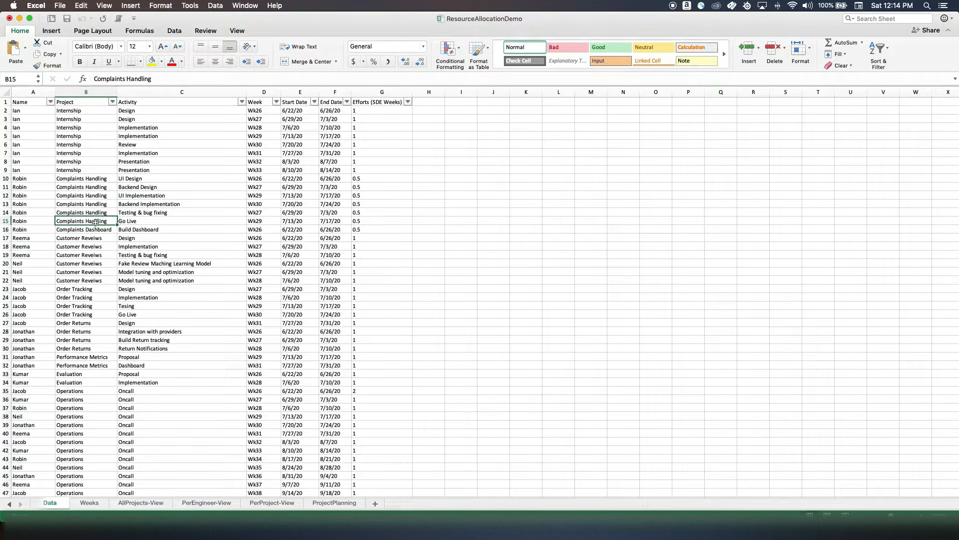
{"action": "left_click", "coordinate": [121, 221]}
{"action": "left_click", "coordinate": [106, 223]}
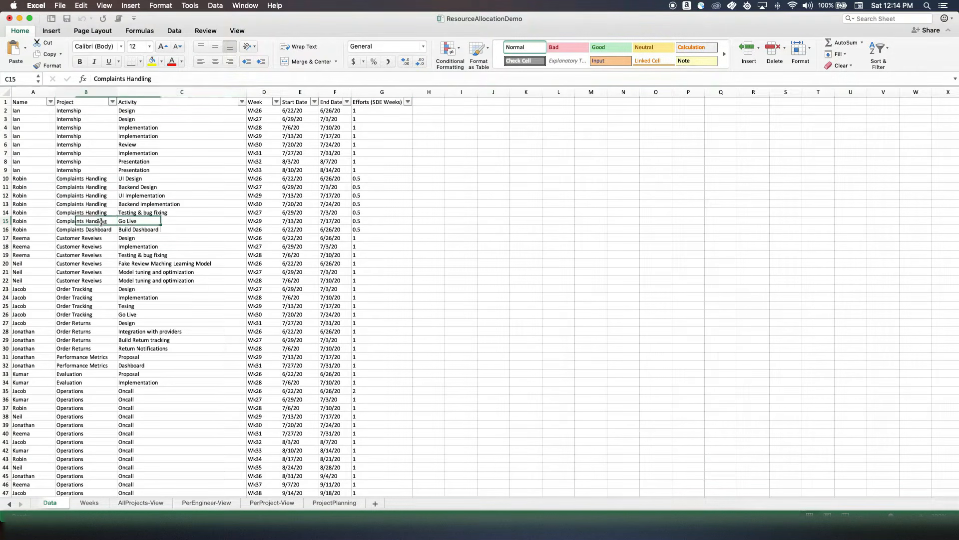
{"action": "left_click", "coordinate": [252, 221]}
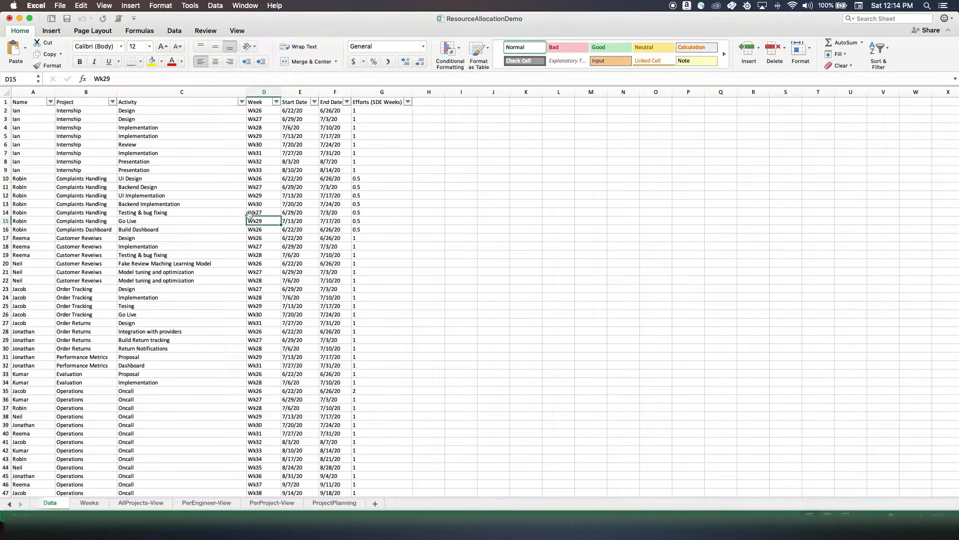
{"action": "left_click", "coordinate": [72, 239]}
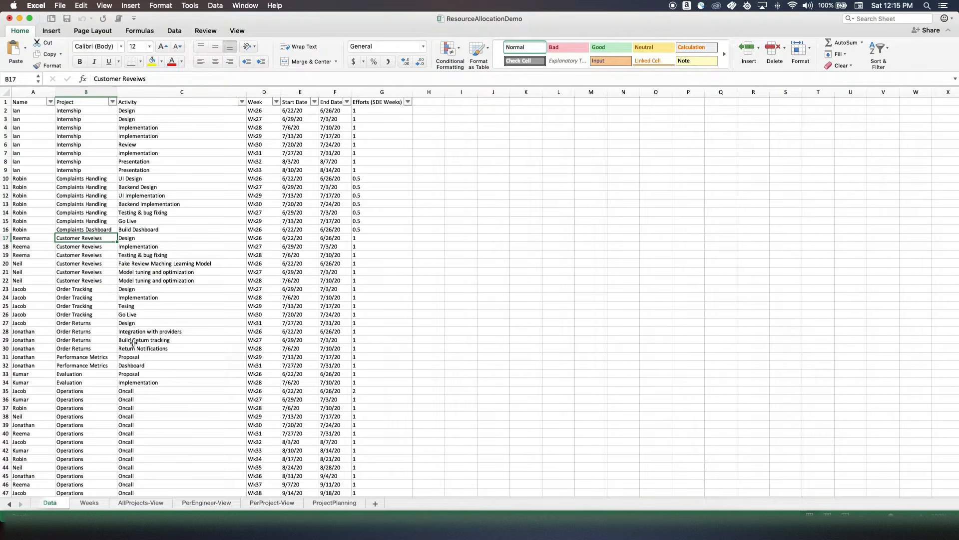
Open the AllProjects-View sheet and examine the Internship project's weekly efforts per activity from Wk26 to Wk33.
{"action": "left_click", "coordinate": [135, 503]}
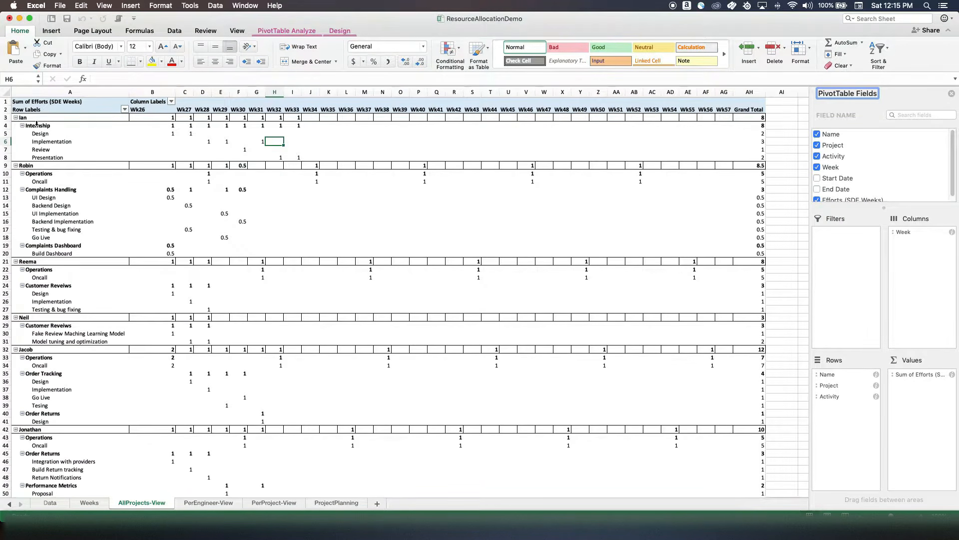
{"action": "left_click", "coordinate": [28, 118]}
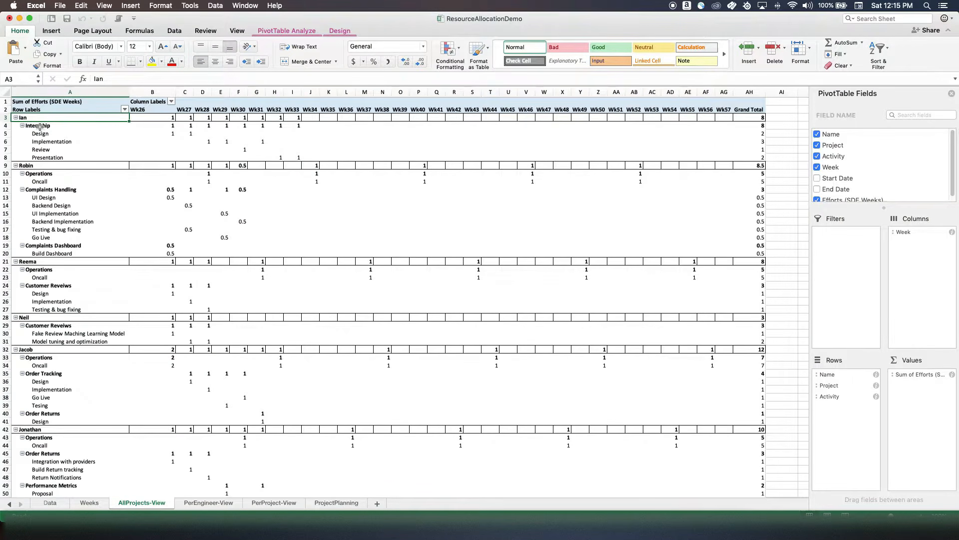
{"action": "left_click", "coordinate": [169, 126]}
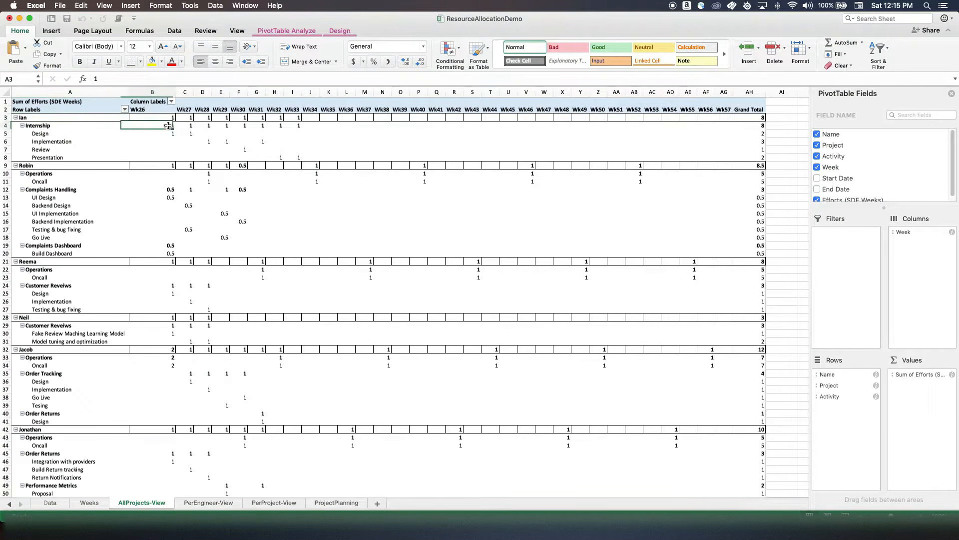
{"action": "left_click", "coordinate": [169, 133]}
{"action": "left_click", "coordinate": [187, 133]}
{"action": "left_click", "coordinate": [209, 143]}
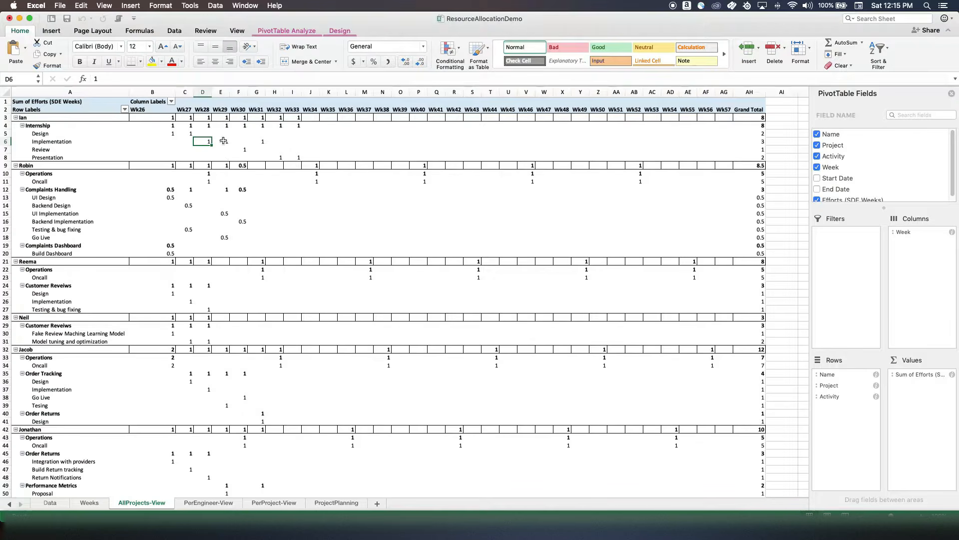
{"action": "left_click", "coordinate": [224, 141]}
{"action": "left_click", "coordinate": [244, 150]}
{"action": "left_click", "coordinate": [261, 142]}
{"action": "left_click", "coordinate": [277, 157]}
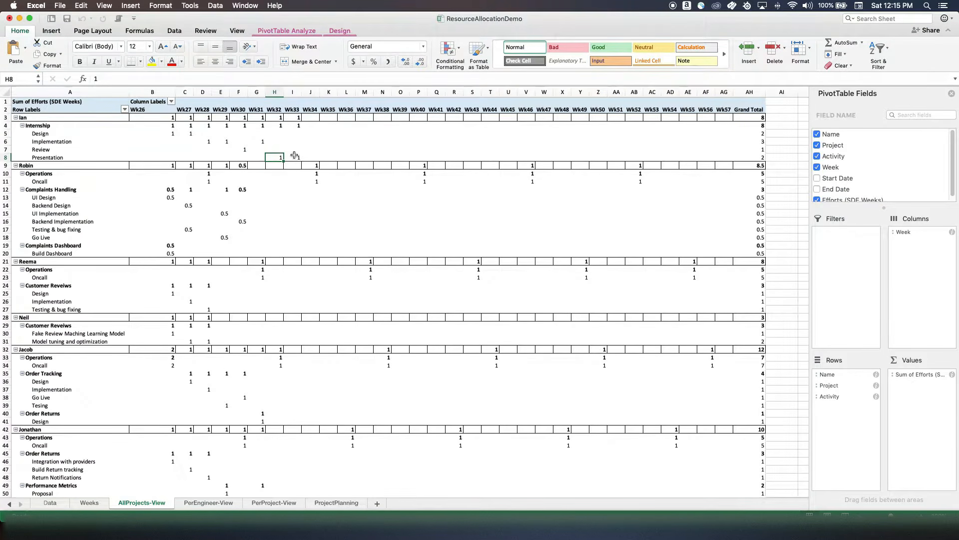
{"action": "left_click", "coordinate": [296, 157]}
Review the remaining engineer groups in the pivot table and the weekly Grand Total cells, including Wk26 and Wk29.
{"action": "left_click", "coordinate": [40, 167]}
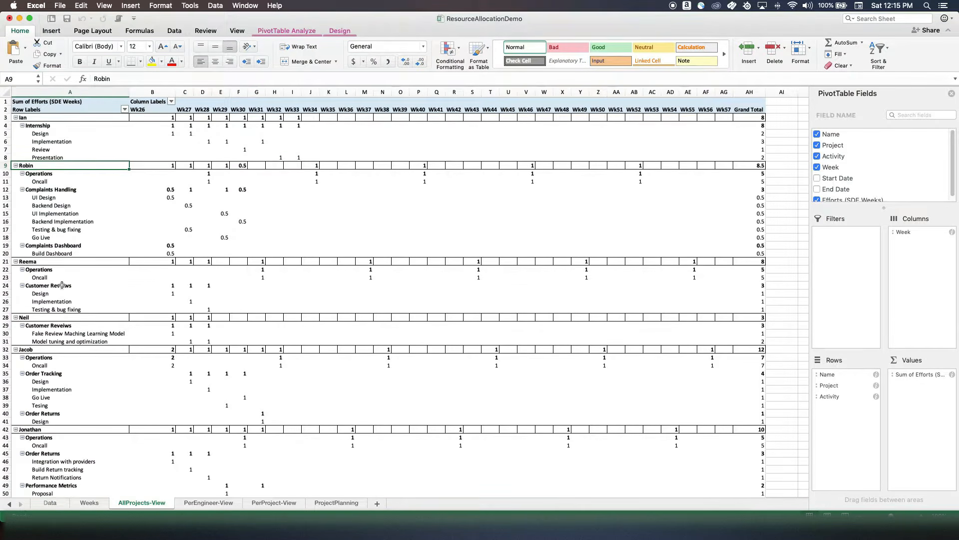
{"action": "left_click", "coordinate": [39, 262]}
{"action": "left_click", "coordinate": [43, 314]}
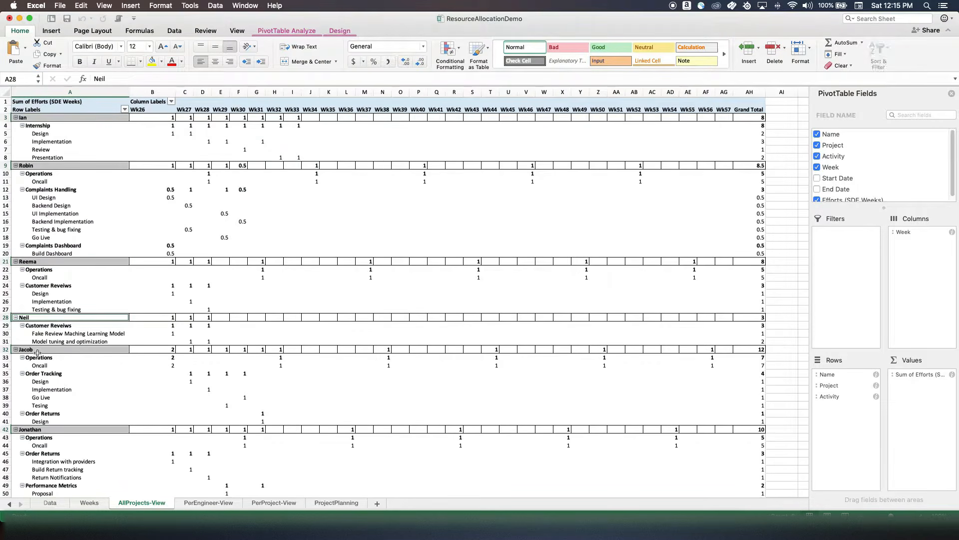
{"action": "left_click", "coordinate": [46, 430]}
{"action": "scroll", "coordinate": [59, 443], "scroll_direction": "down", "scroll_amount": 3}
{"action": "scroll", "coordinate": [70, 447], "scroll_direction": "down", "scroll_amount": 4}
{"action": "left_click", "coordinate": [54, 372]}
{"action": "left_click", "coordinate": [45, 419]}
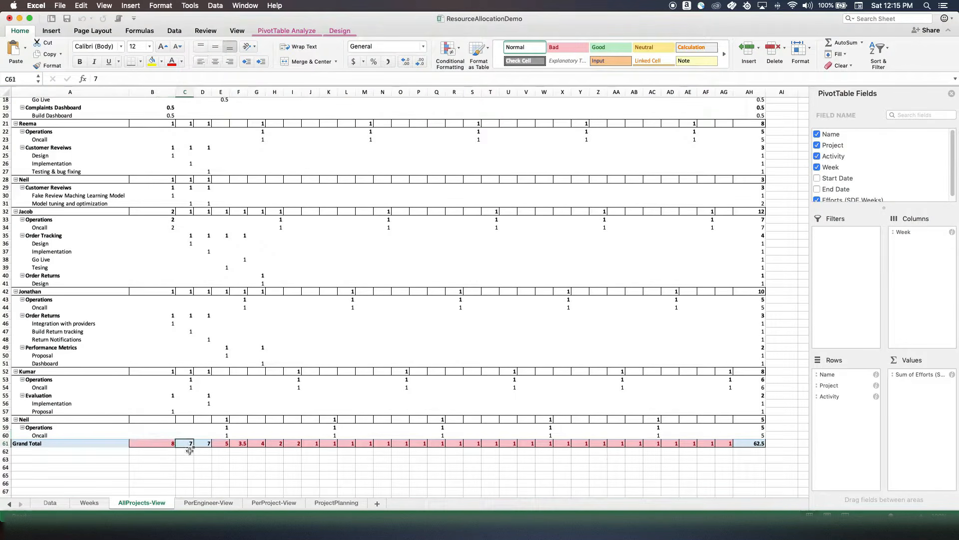
{"action": "left_click", "coordinate": [165, 445]}
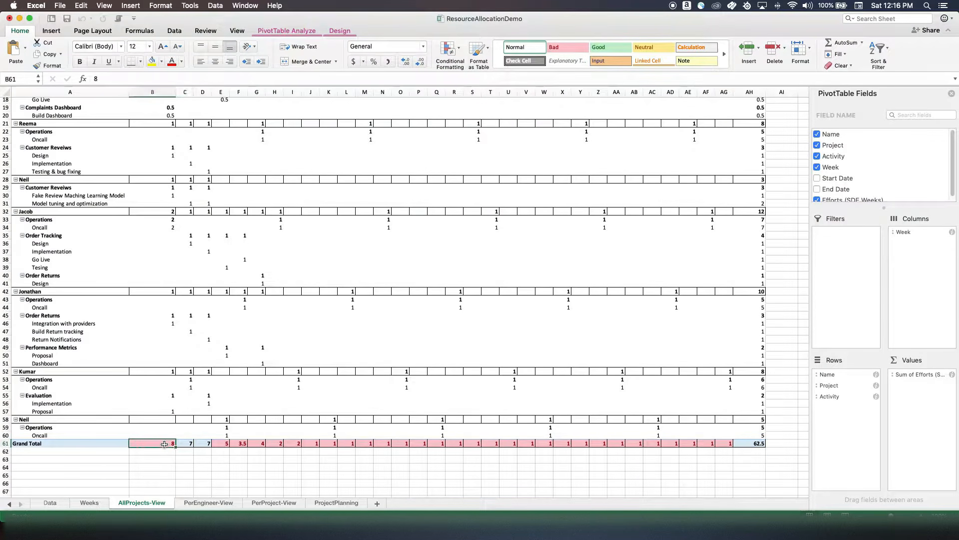
{"action": "left_click", "coordinate": [224, 444]}
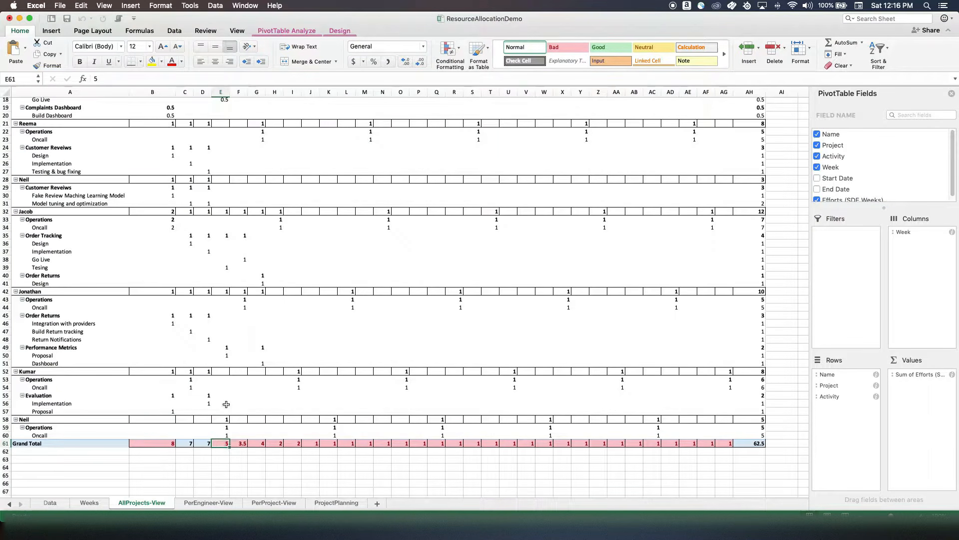
Highlight values greater than 1 in the first engineer's weekly totals, B3:AG3, with Light Red Fill with Dark Red Text.
{"action": "scroll", "coordinate": [225, 405], "scroll_direction": "up", "scroll_amount": 6}
{"action": "left_click_drag", "start_coordinate": [164, 119], "coordinate": [724, 115]}
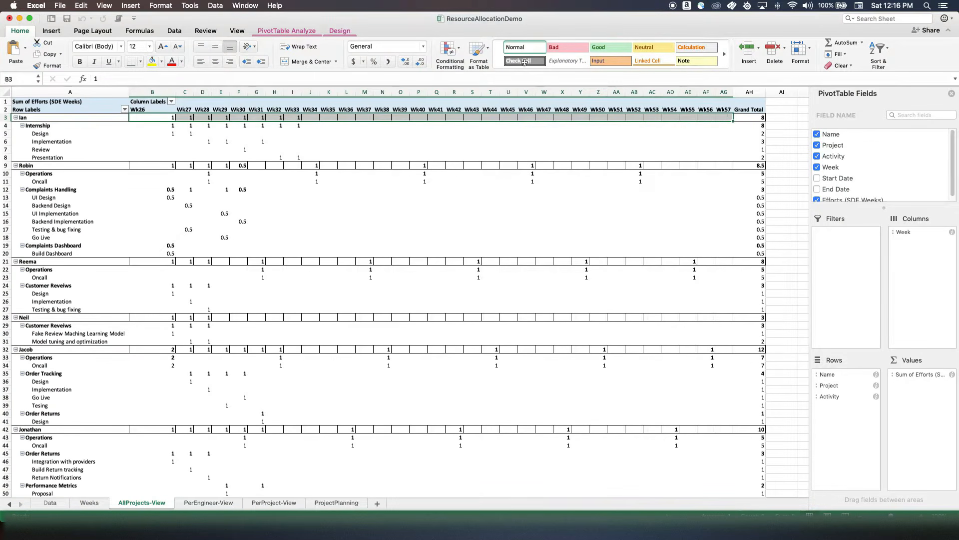
{"action": "left_click", "coordinate": [459, 54]}
{"action": "mouse_move", "coordinate": [468, 67]}
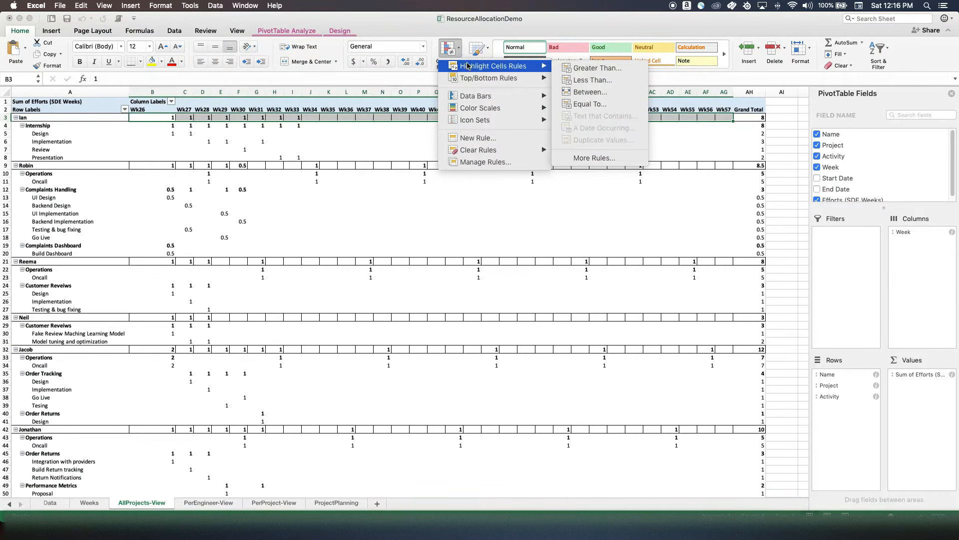
{"action": "left_click", "coordinate": [590, 73]}
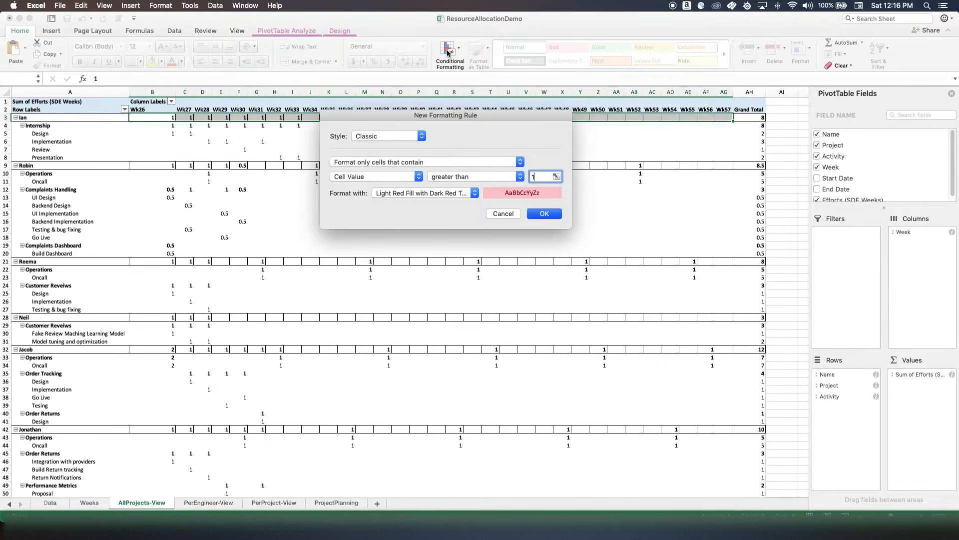
{"action": "key", "text": "Return"}
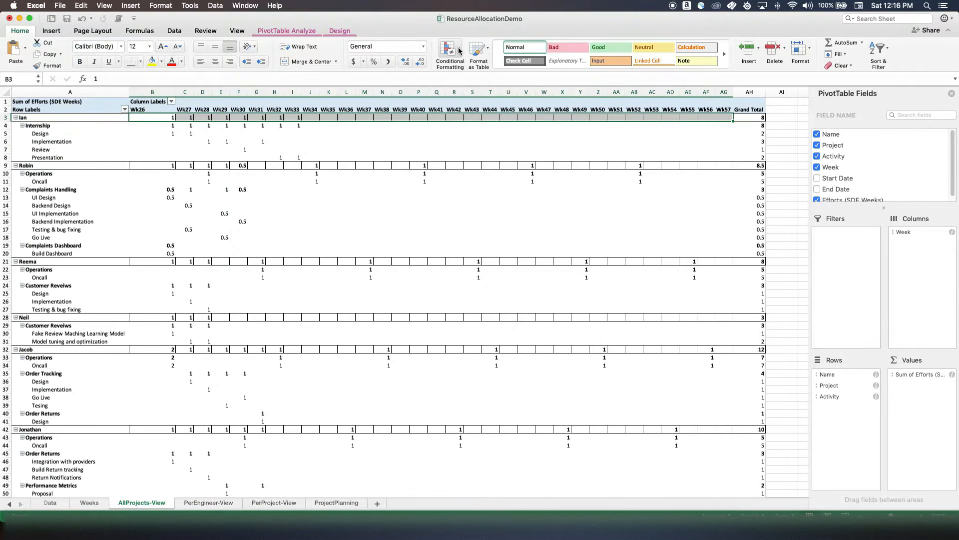
Add a second rule highlighting values less than 1 in B3:AG3 with Light Red Fill with Dark Red Text.
{"action": "left_click", "coordinate": [462, 59]}
{"action": "mouse_move", "coordinate": [469, 67]}
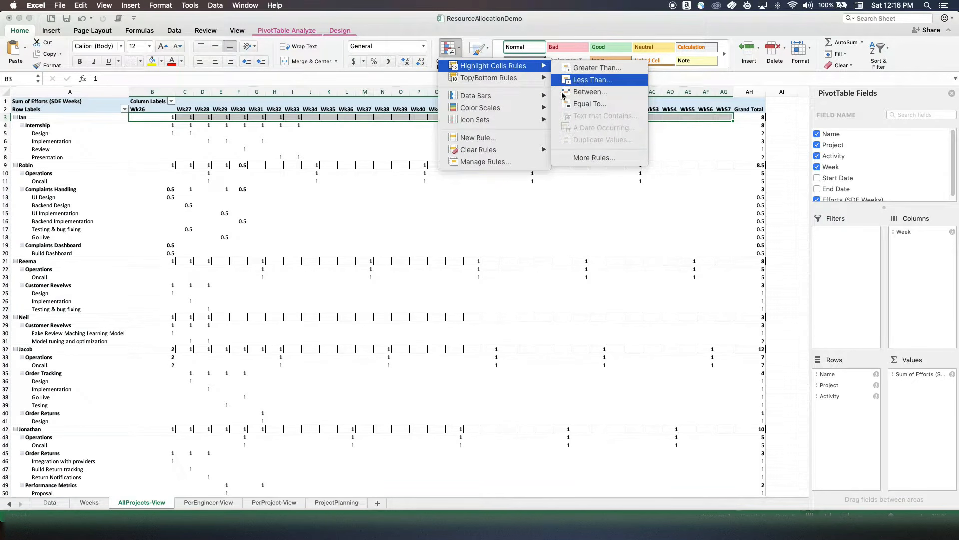
{"action": "left_click", "coordinate": [564, 82]}
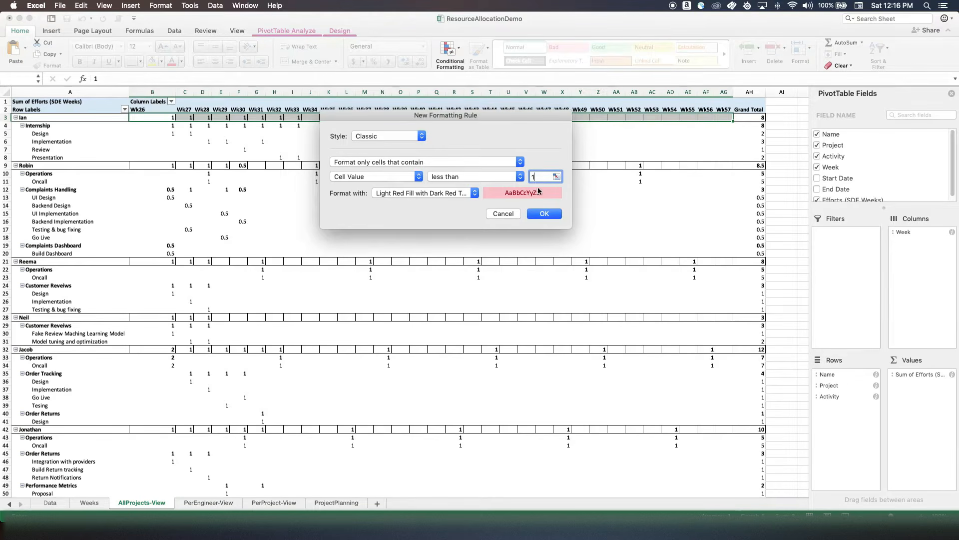
{"action": "left_click", "coordinate": [544, 214]}
Copy the formatting of B3:AG3 to the other engineers' weekly totals in columns B:AG of rows 9, 21, 28, 32, 42, 52 and 58.
{"action": "left_click", "coordinate": [44, 65]}
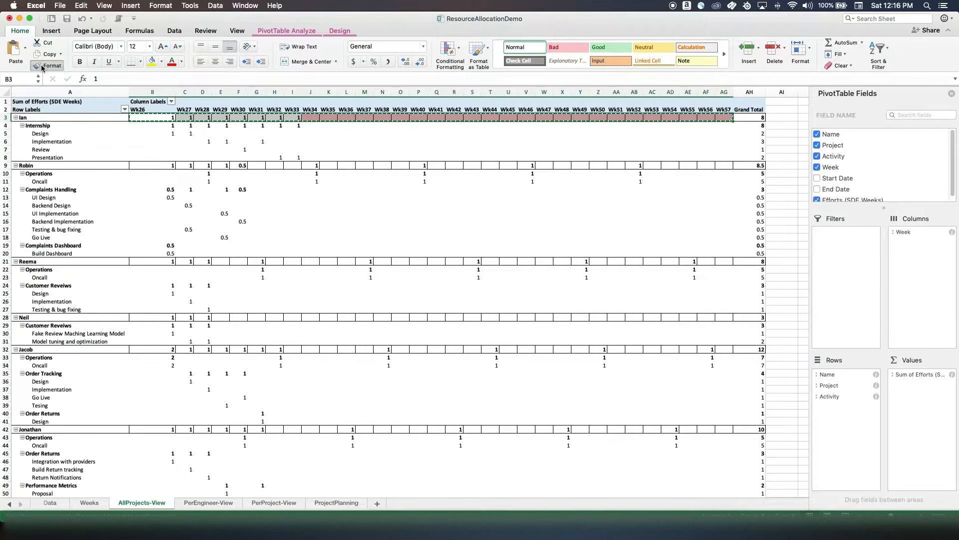
{"action": "left_click_drag", "start_coordinate": [168, 165], "coordinate": [727, 164]}
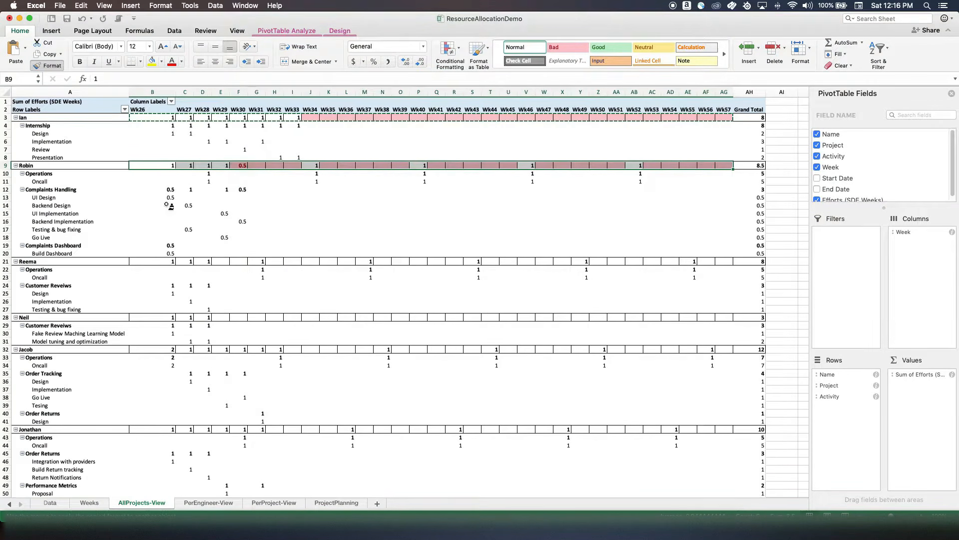
{"action": "mouse_move", "coordinate": [169, 261]}
{"action": "left_mouse_down"}
{"action": "mouse_move", "coordinate": [747, 261]}
{"action": "mouse_move", "coordinate": [725, 261]}
{"action": "left_mouse_up"}
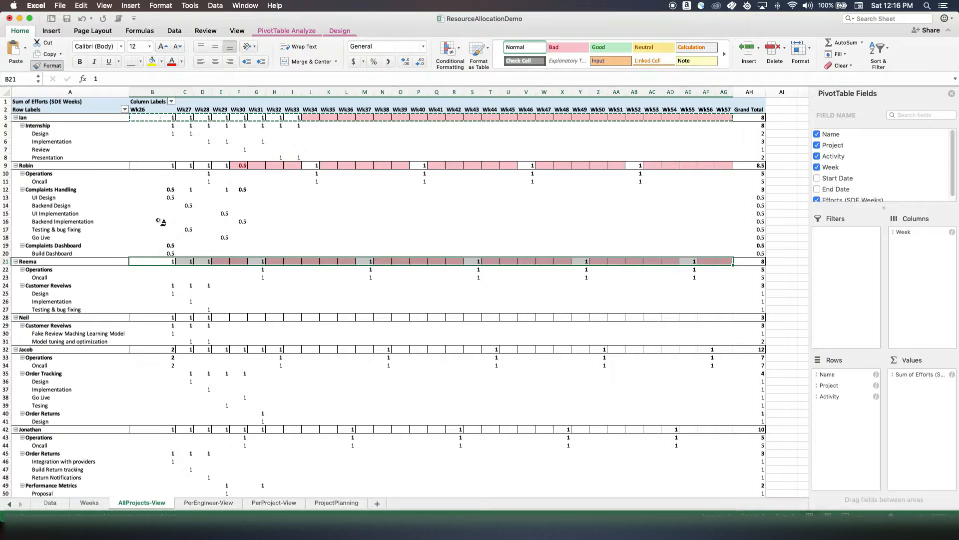
{"action": "mouse_move", "coordinate": [154, 316]}
{"action": "left_mouse_down"}
{"action": "mouse_move", "coordinate": [722, 321]}
{"action": "mouse_move", "coordinate": [714, 319]}
{"action": "left_mouse_up"}
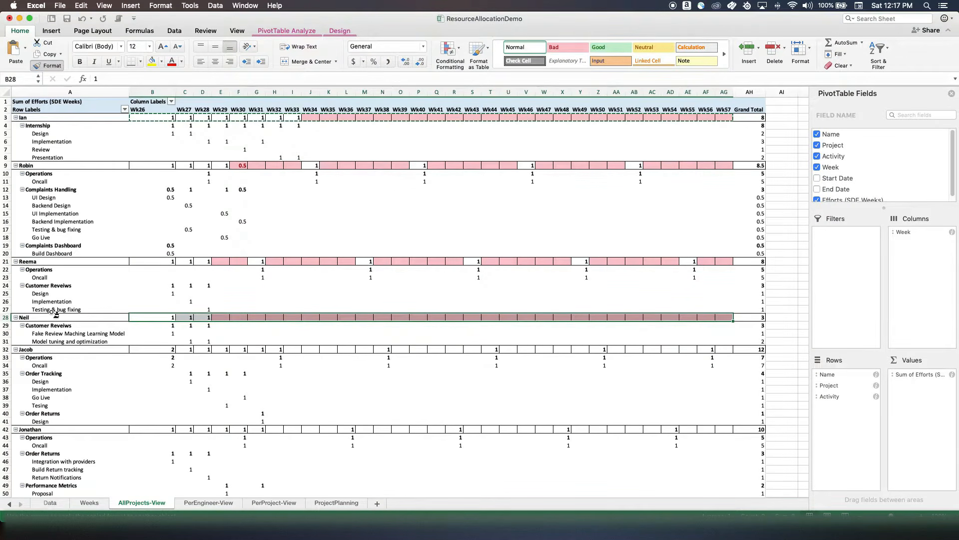
{"action": "mouse_move", "coordinate": [155, 349]}
{"action": "left_mouse_down"}
{"action": "mouse_move", "coordinate": [767, 341]}
{"action": "mouse_move", "coordinate": [729, 349]}
{"action": "left_mouse_up"}
{"action": "left_click_drag", "start_coordinate": [169, 430], "coordinate": [728, 428]}
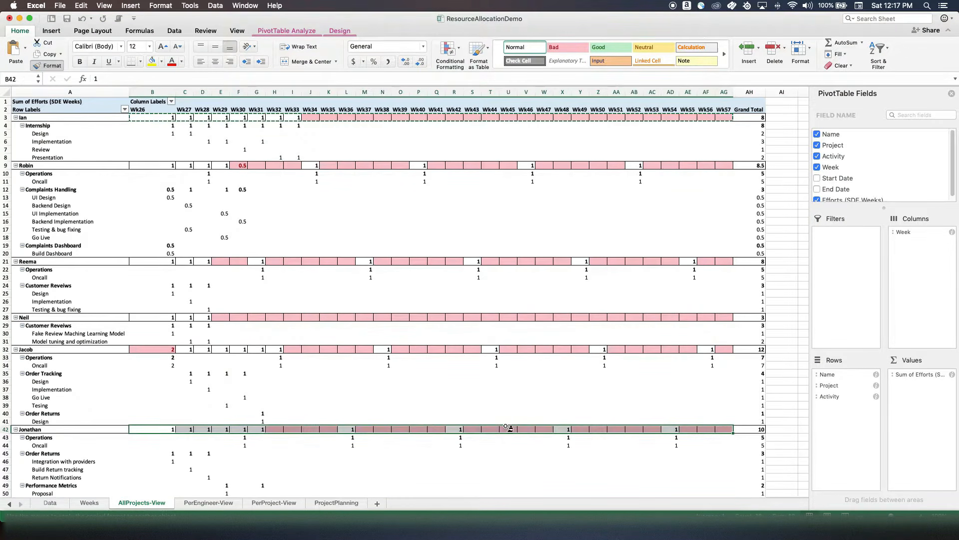
{"action": "scroll", "coordinate": [502, 424], "scroll_direction": "down", "scroll_amount": 8}
{"action": "mouse_move", "coordinate": [152, 321]}
{"action": "left_mouse_down"}
{"action": "mouse_move", "coordinate": [675, 329]}
{"action": "mouse_move", "coordinate": [728, 322]}
{"action": "left_mouse_up"}
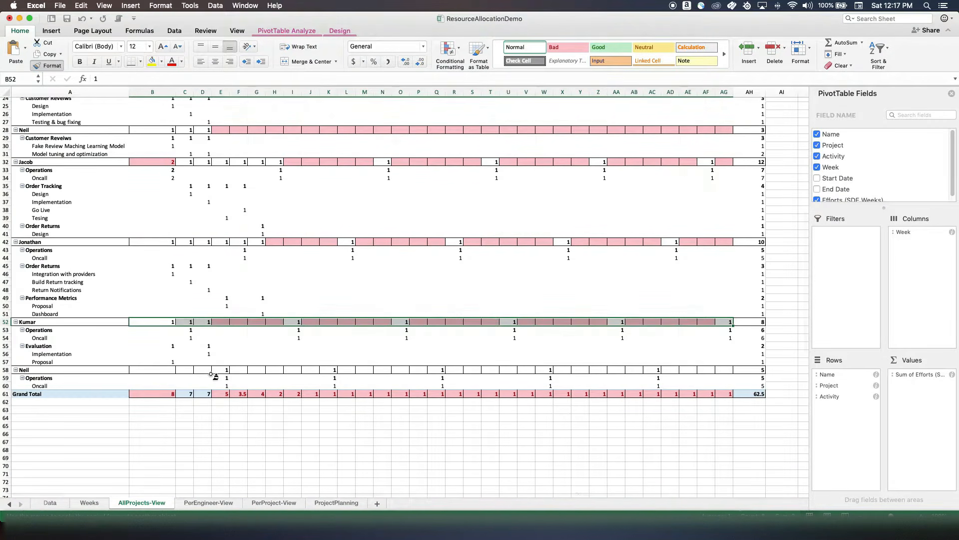
{"action": "left_click_drag", "start_coordinate": [153, 369], "coordinate": [729, 370]}
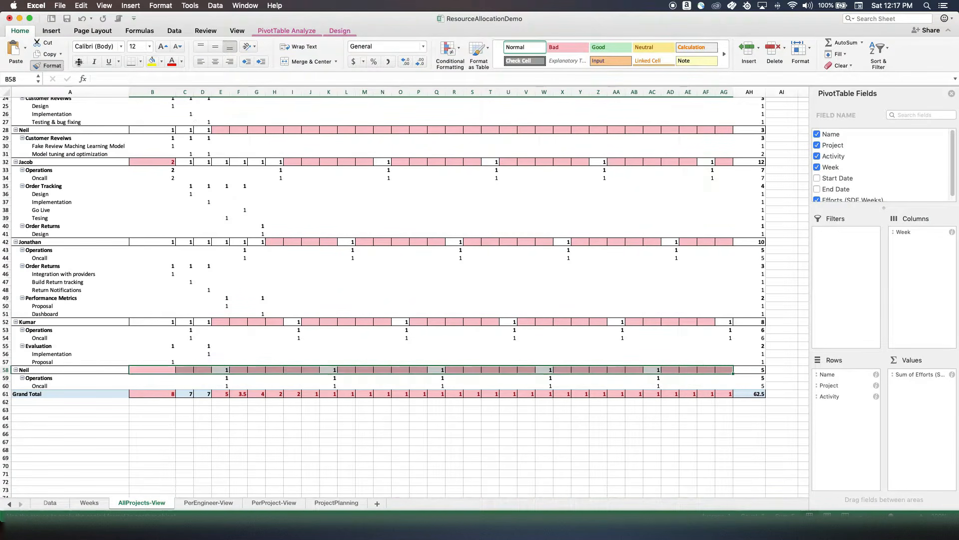
Examine the under-allocated weeks in row 9, from Wk30 onwards, and check the source entries on the Data sheet.
{"action": "scroll", "coordinate": [216, 199], "scroll_direction": "up", "scroll_amount": 10}
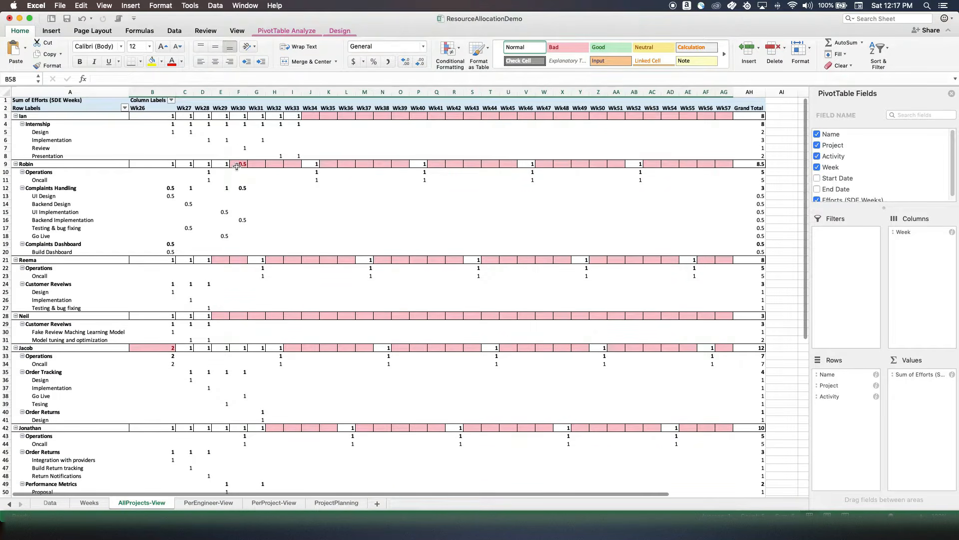
{"action": "left_click", "coordinate": [240, 163]}
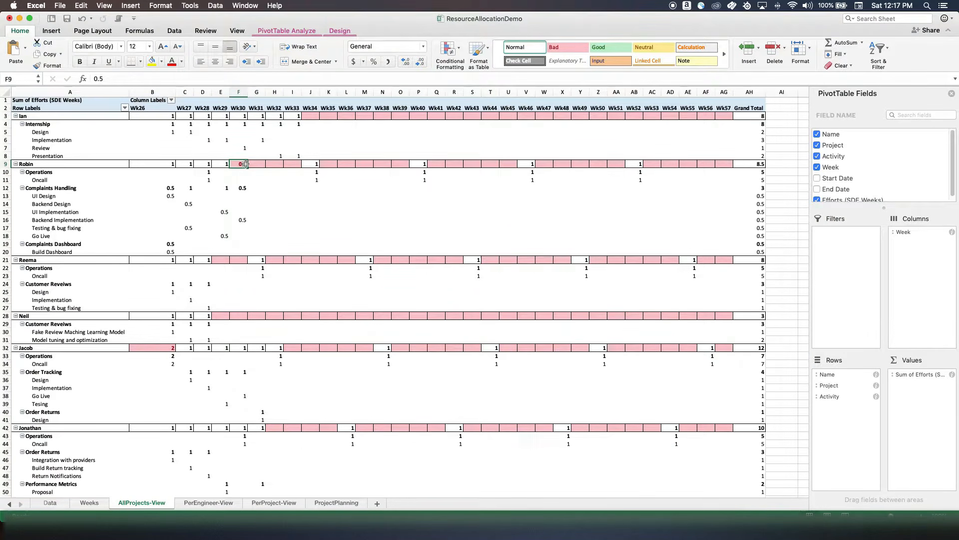
{"action": "left_click", "coordinate": [260, 163]}
{"action": "left_click", "coordinate": [278, 164]}
{"action": "left_click", "coordinate": [296, 164]}
{"action": "left_click", "coordinate": [333, 165]}
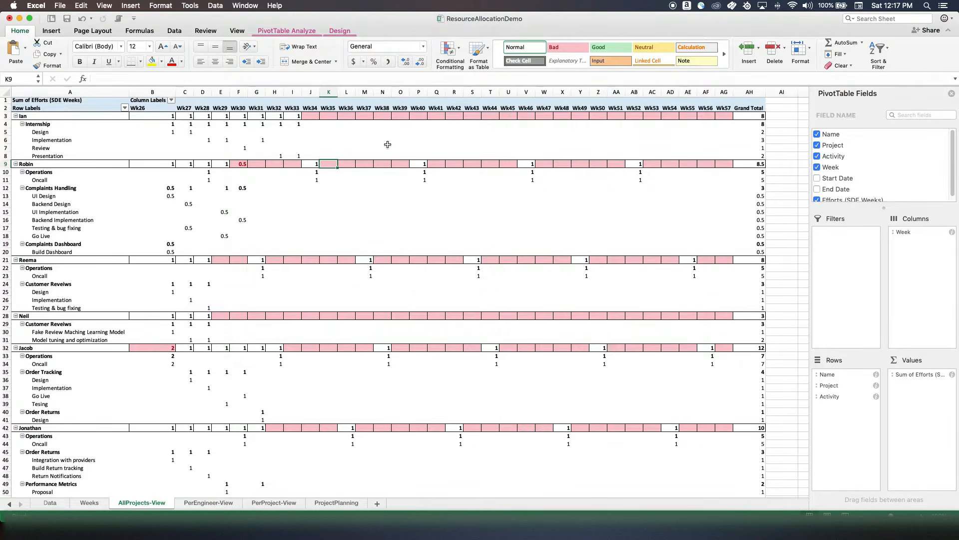
{"action": "left_click", "coordinate": [50, 504]}
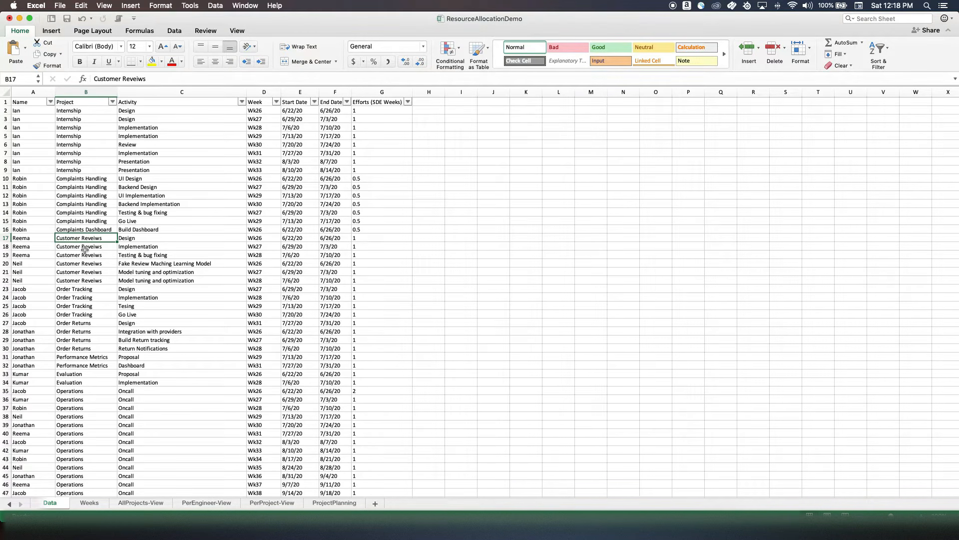
{"action": "left_click", "coordinate": [140, 503]}
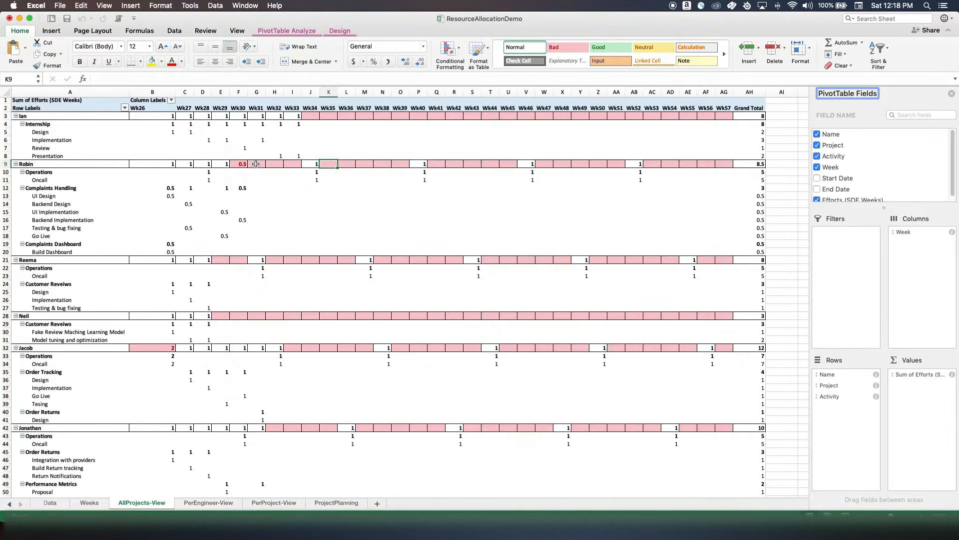
Check the over-allocated Wk26 total in B32 and set its source Oncall effort in G35 of the Data sheet to 1.
{"action": "left_click", "coordinate": [168, 347]}
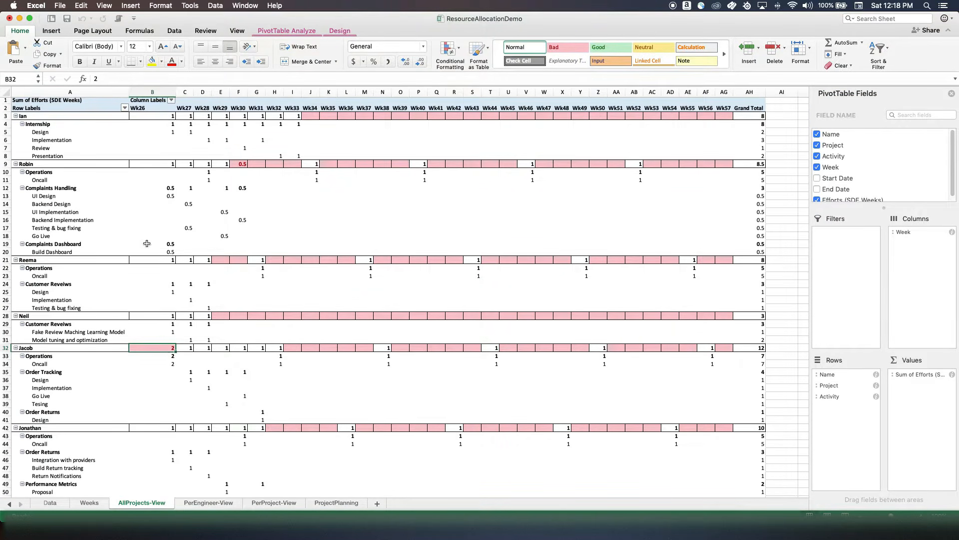
{"action": "left_click", "coordinate": [51, 503]}
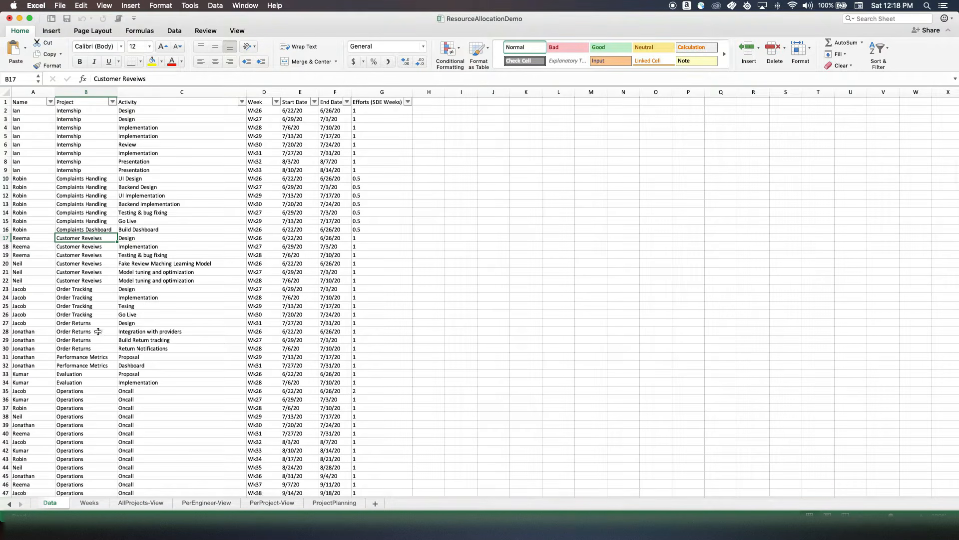
{"action": "left_click", "coordinate": [257, 393]}
{"action": "left_click", "coordinate": [68, 391]}
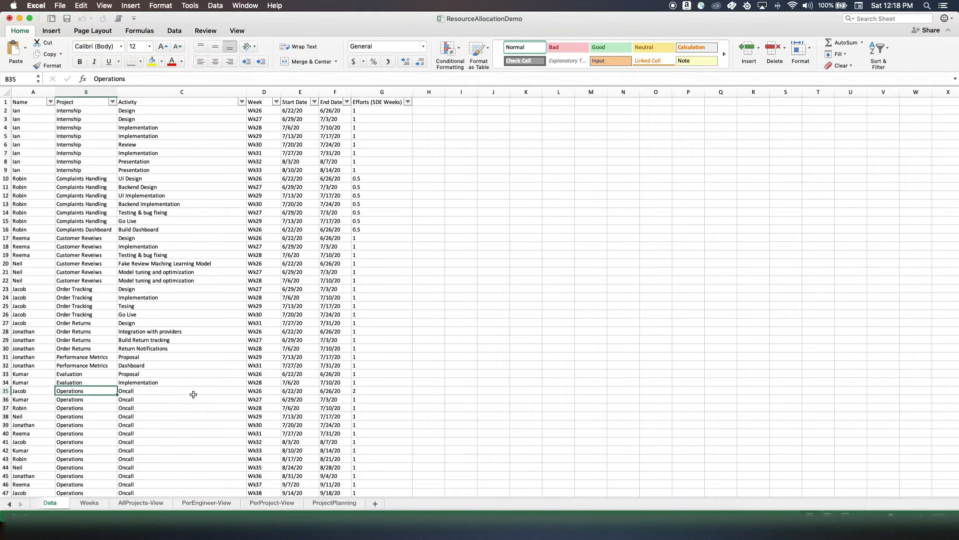
{"action": "left_click", "coordinate": [363, 392]}
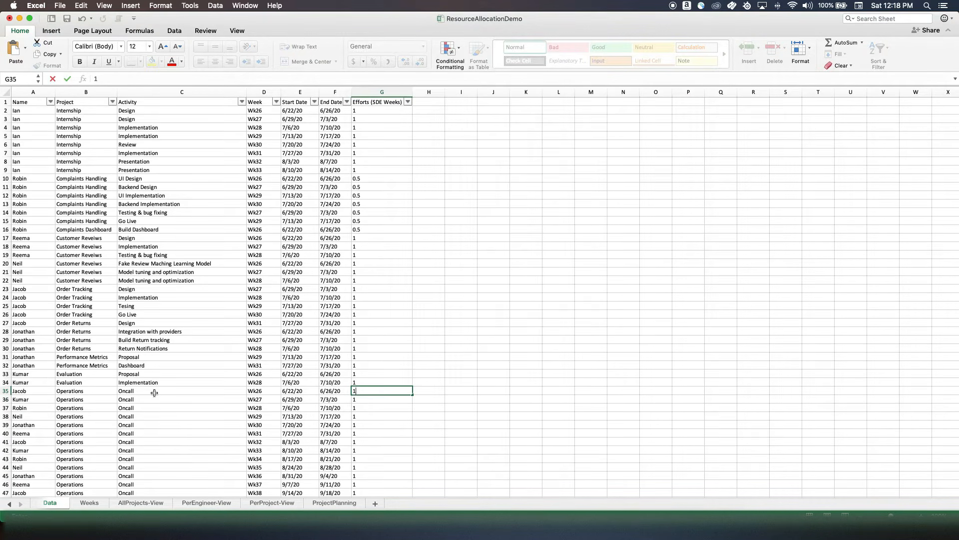
{"action": "left_click", "coordinate": [136, 391]}
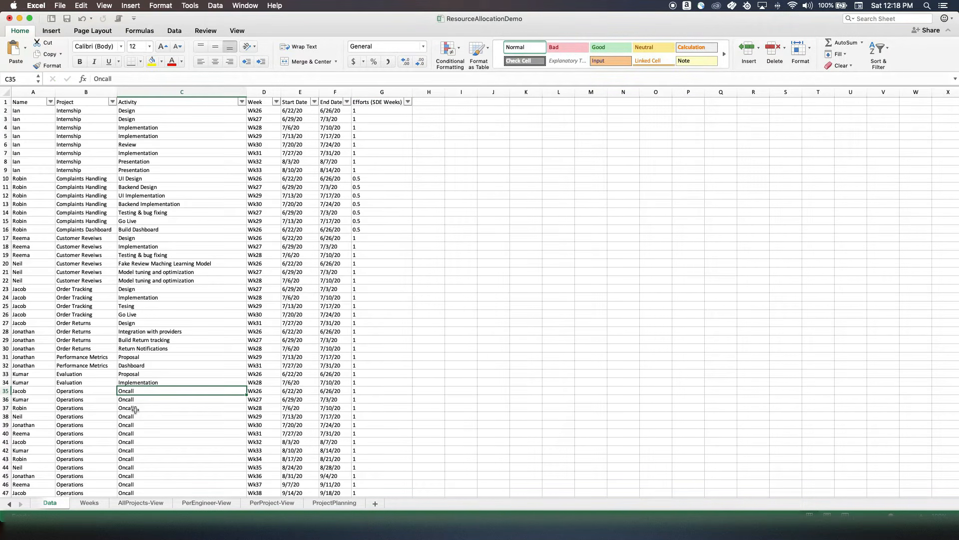
{"action": "left_click", "coordinate": [361, 391]}
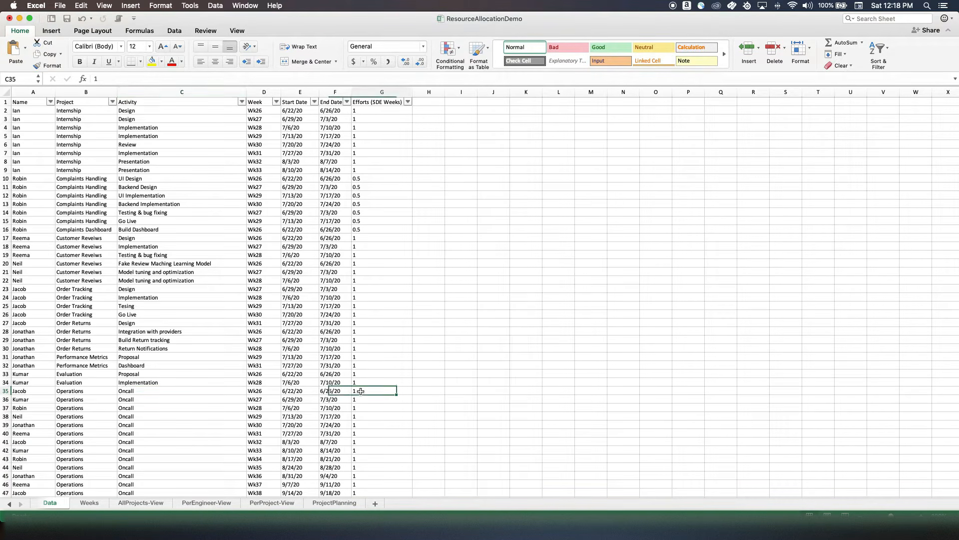
Review the updated AllProjects-View pivot table, including the Grand Total cells for Wk26 to Wk28.
{"action": "left_click", "coordinate": [131, 504]}
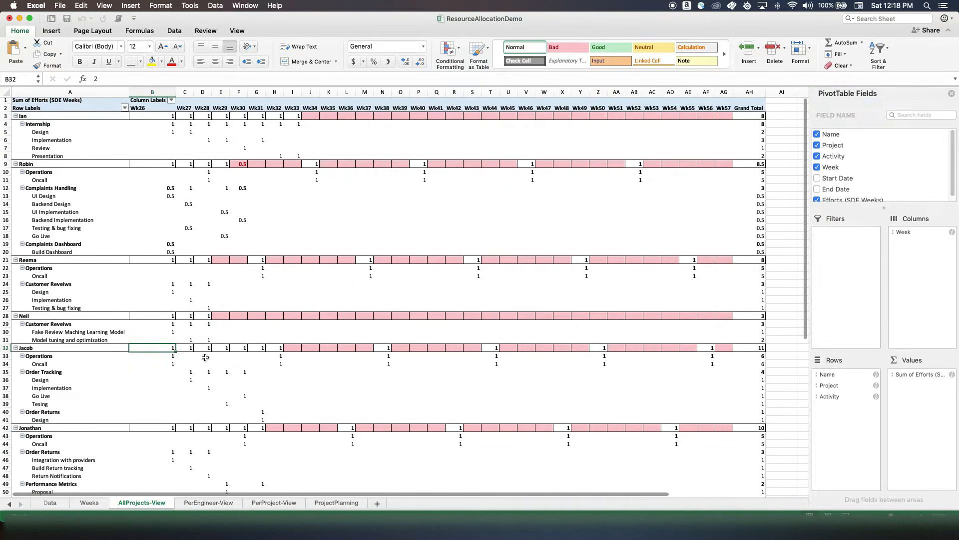
{"action": "scroll", "coordinate": [218, 370], "scroll_direction": "down", "scroll_amount": 10}
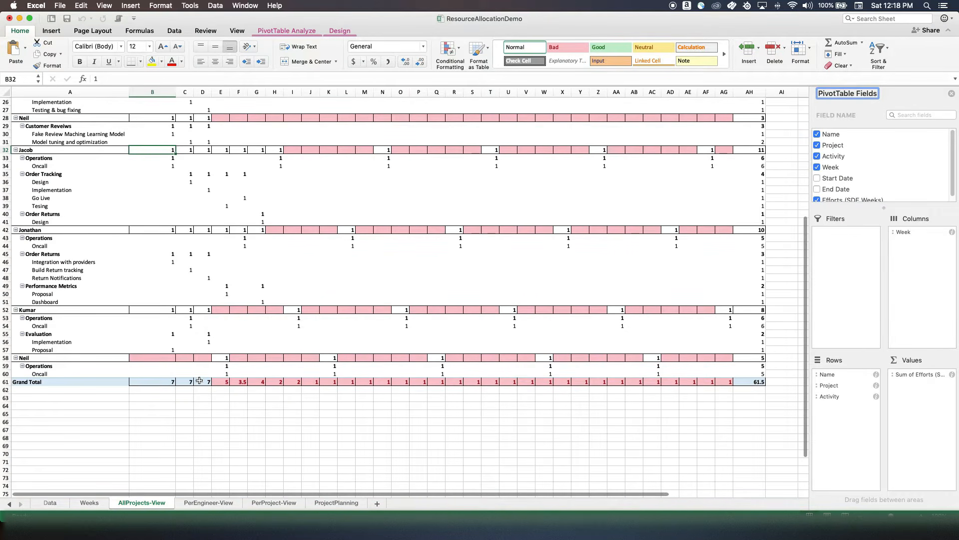
{"action": "left_click_drag", "start_coordinate": [168, 382], "coordinate": [202, 382]}
{"action": "scroll", "coordinate": [202, 374], "scroll_direction": "up", "scroll_amount": 10}
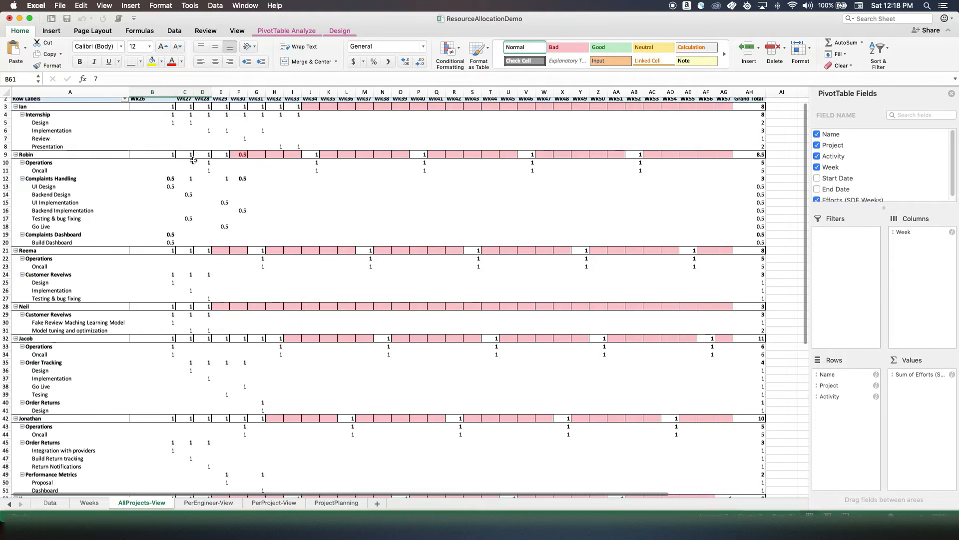
{"action": "scroll", "coordinate": [218, 221], "scroll_direction": "down", "scroll_amount": 10}
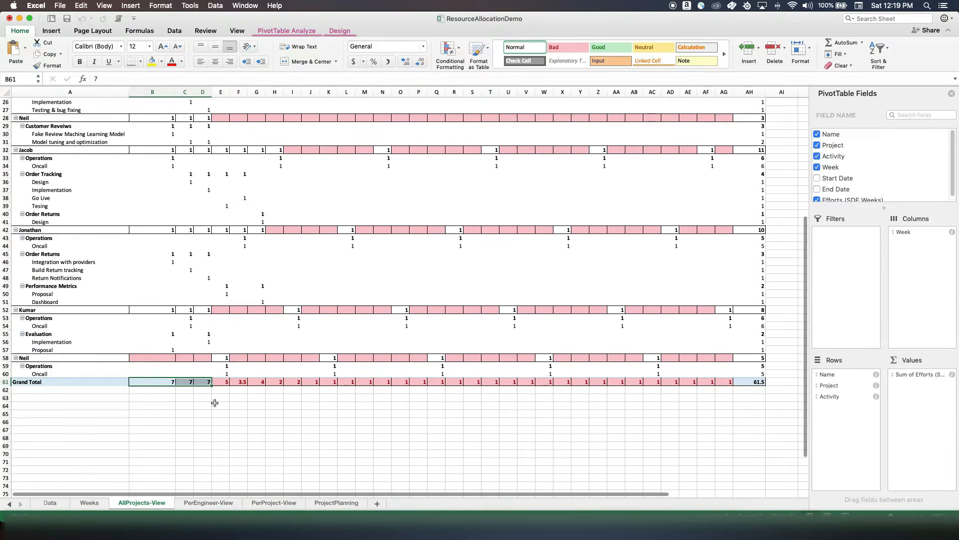
{"action": "left_click", "coordinate": [202, 383]}
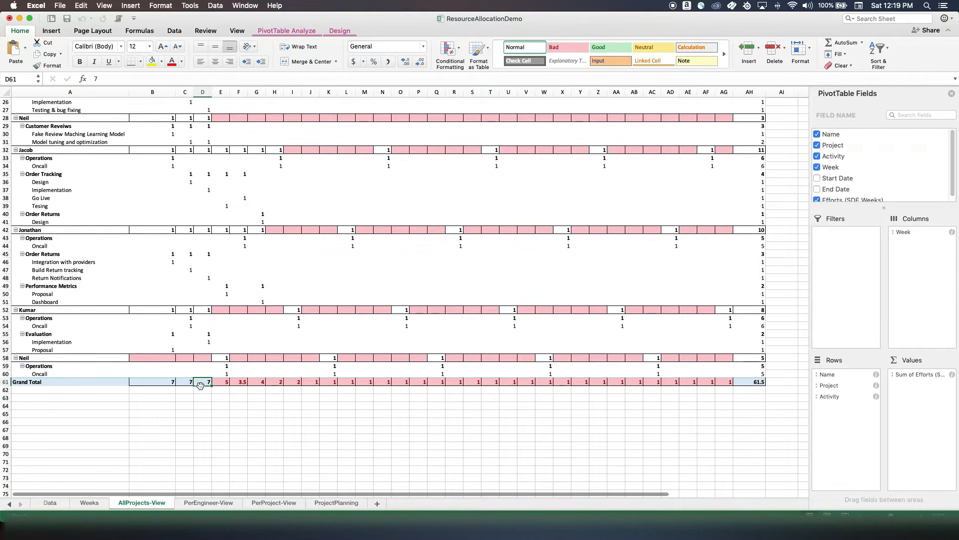
{"action": "left_click", "coordinate": [168, 383]}
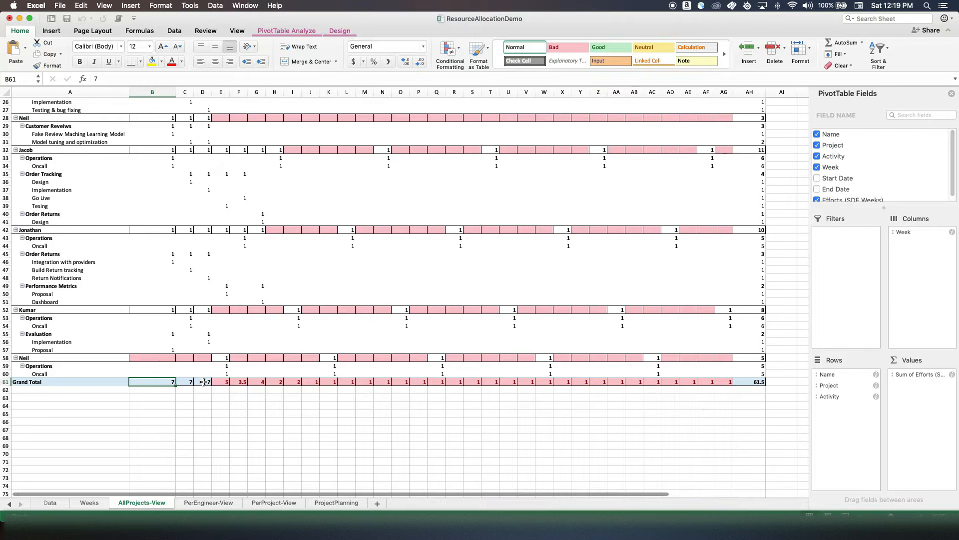
Examine the start and end dates on the Weeks sheet, including the Wk26 row.
{"action": "left_click", "coordinate": [93, 504]}
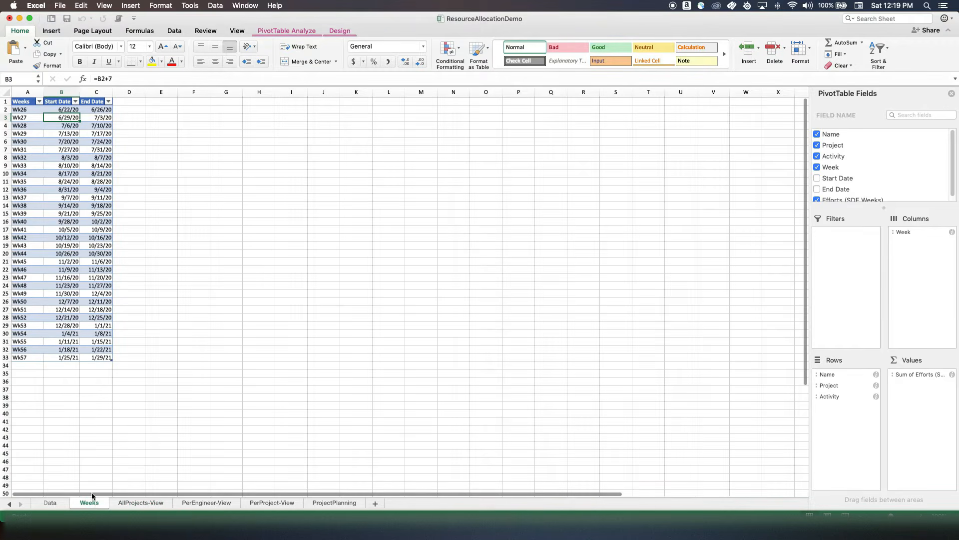
{"action": "left_click", "coordinate": [60, 108]}
{"action": "left_click", "coordinate": [102, 357]}
{"action": "left_click_drag", "start_coordinate": [103, 357], "coordinate": [63, 109]}
{"action": "left_click_drag", "start_coordinate": [16, 109], "coordinate": [80, 112]}
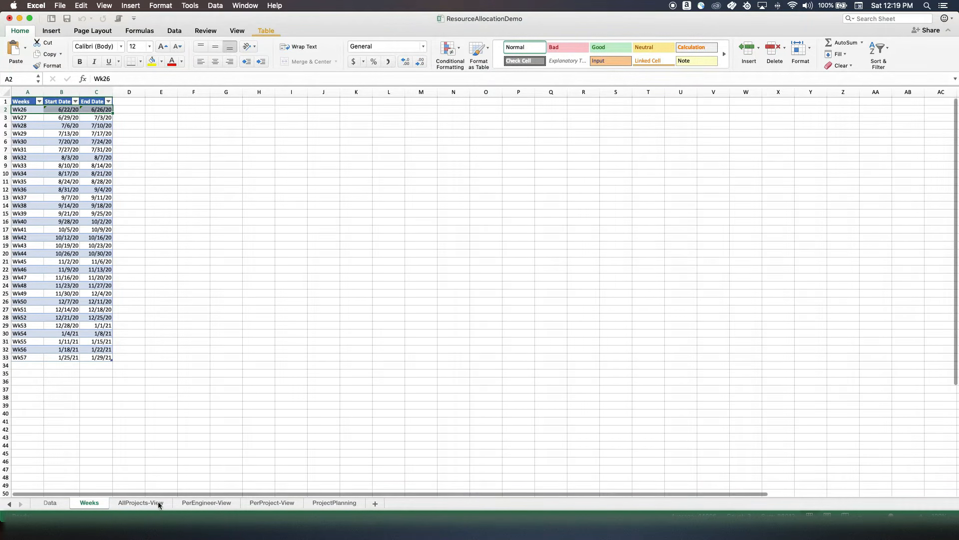
Open the PerEngineer-View sheet and look at the options of its Name filter.
{"action": "left_click", "coordinate": [141, 502]}
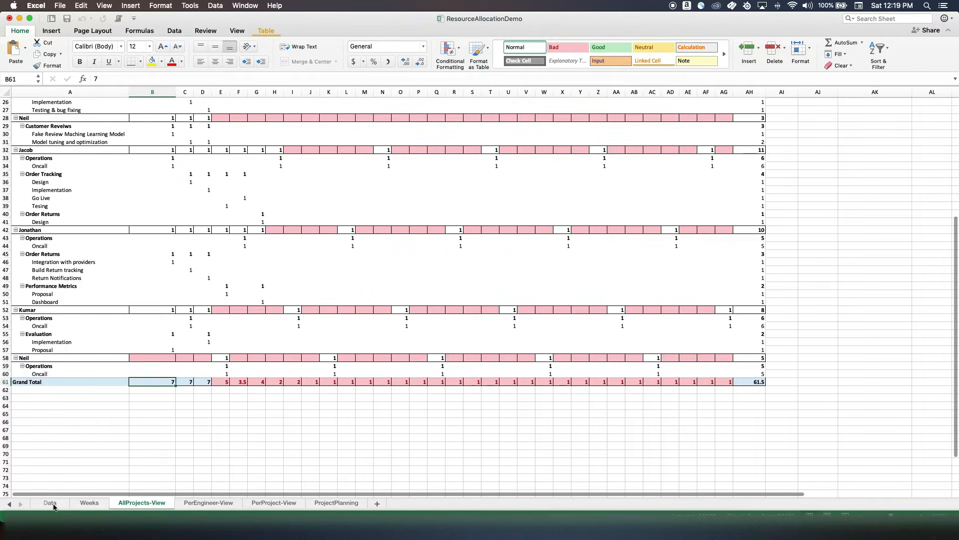
{"action": "left_click", "coordinate": [205, 502]}
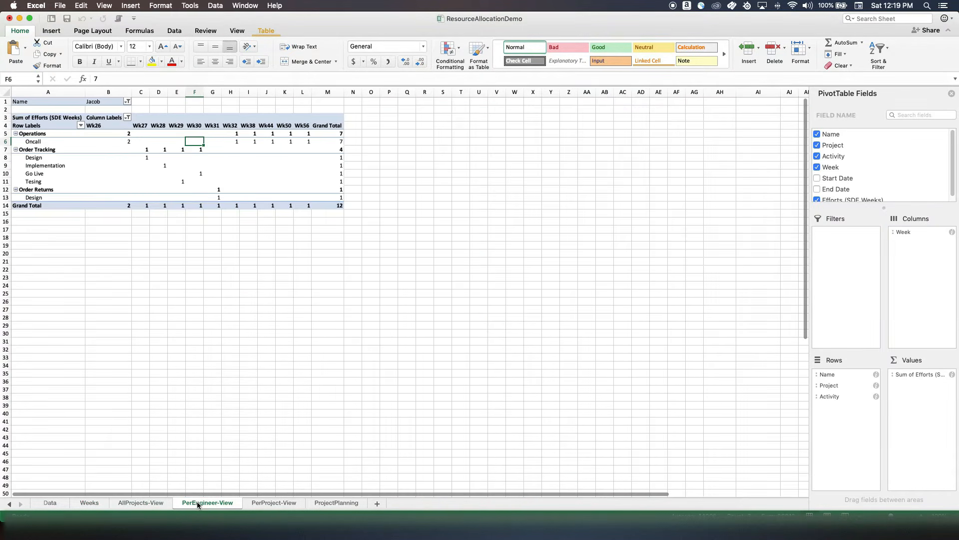
{"action": "left_click", "coordinate": [128, 102]}
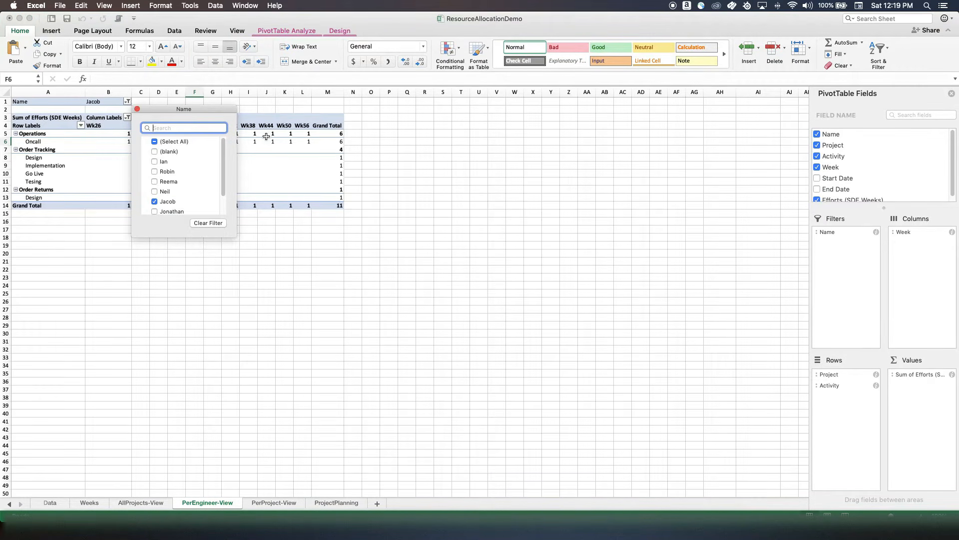
{"action": "left_click", "coordinate": [275, 172]}
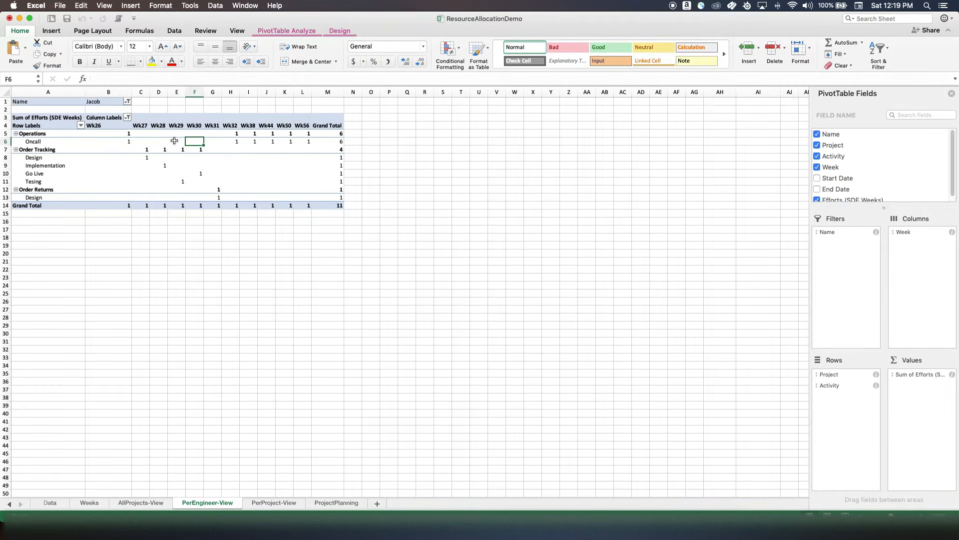
Filter the PerEngineer-View pivot table's Week columns to Wk26, Wk27 and Wk28 only.
{"action": "left_click", "coordinate": [127, 119]}
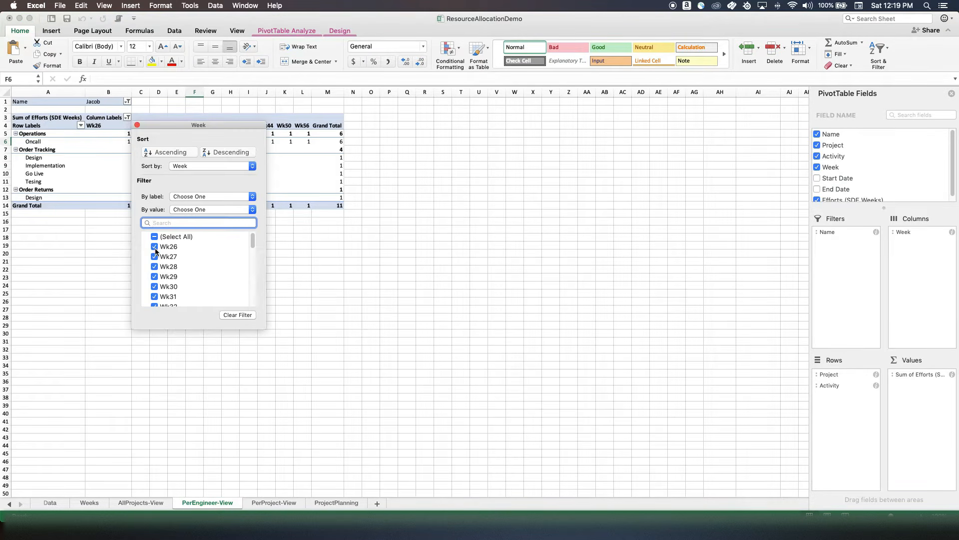
{"action": "left_click", "coordinate": [155, 237]}
{"action": "left_click", "coordinate": [154, 238]}
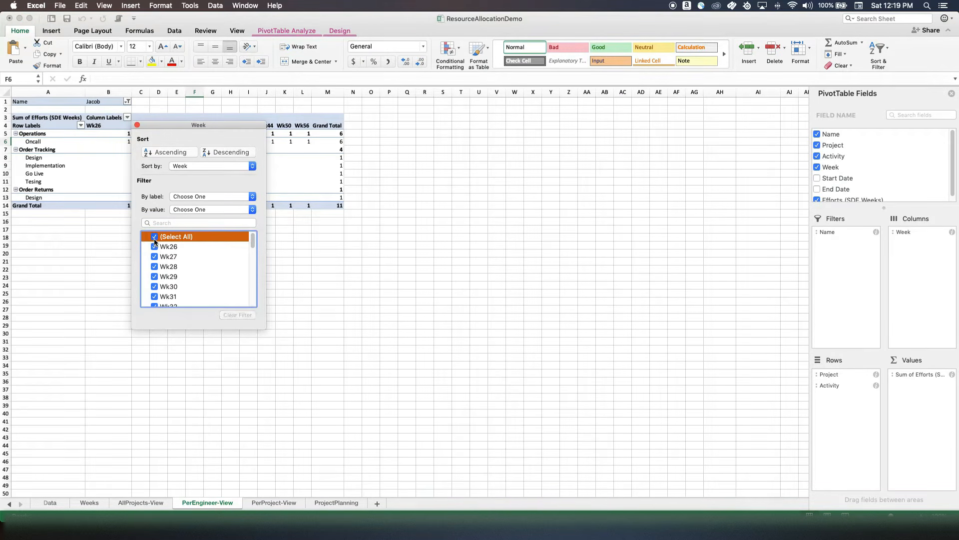
{"action": "left_click", "coordinate": [154, 247]}
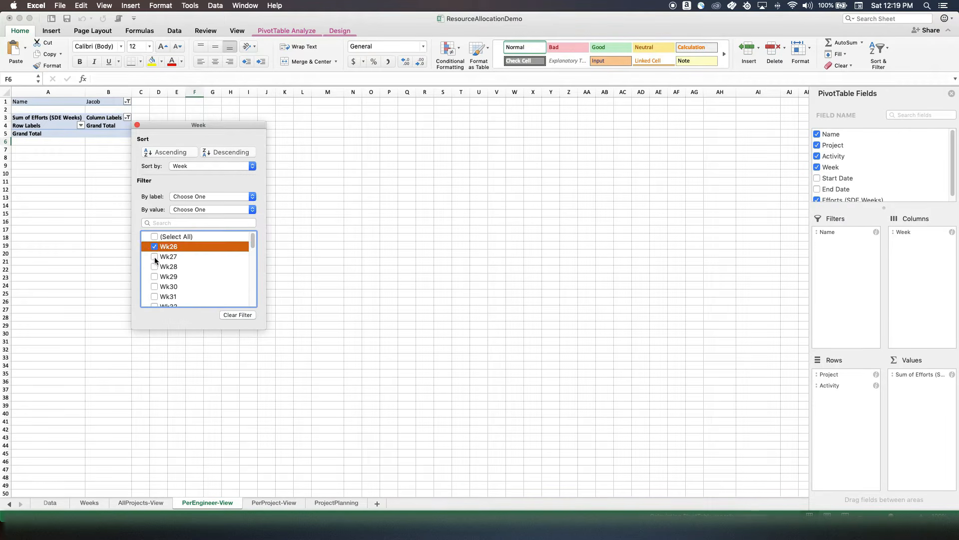
{"action": "left_click", "coordinate": [154, 257]}
{"action": "left_click", "coordinate": [154, 267]}
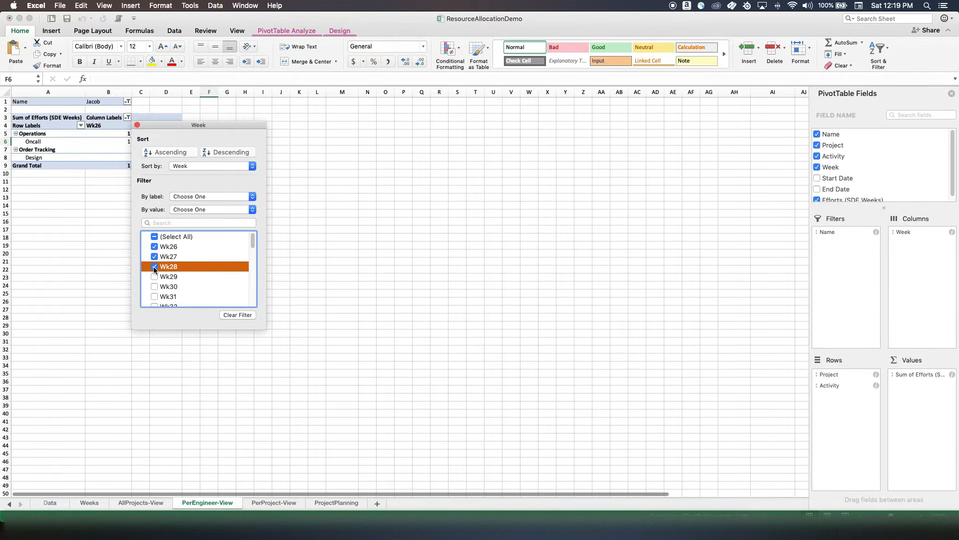
{"action": "left_click", "coordinate": [346, 232]}
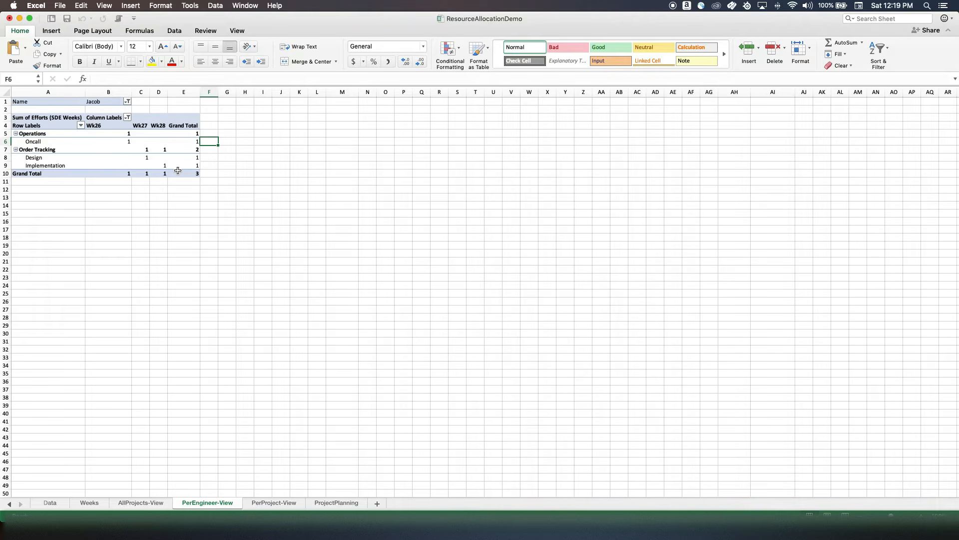
Look at the Project filter options on the PerProject-View sheet and review the source rows on the Data sheet.
{"action": "left_click", "coordinate": [266, 506]}
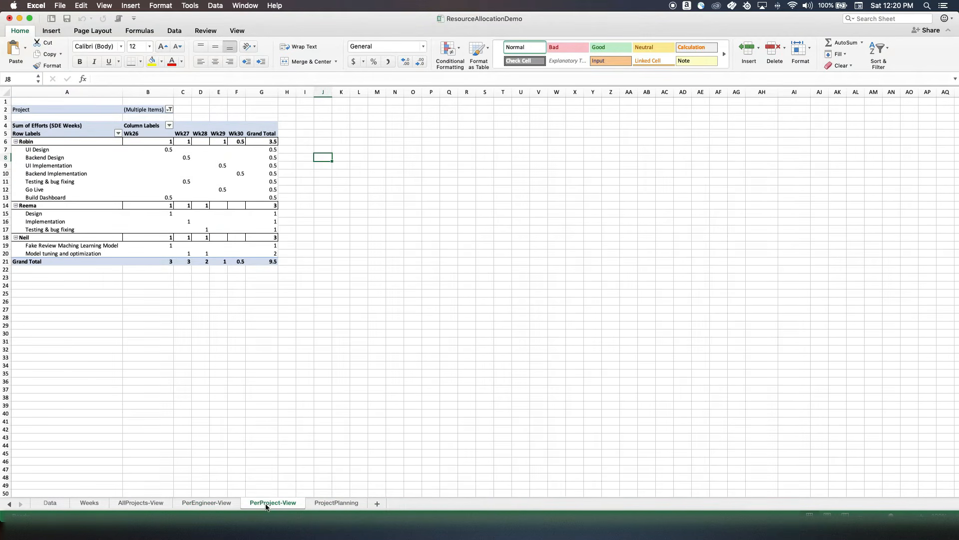
{"action": "left_click", "coordinate": [169, 109]}
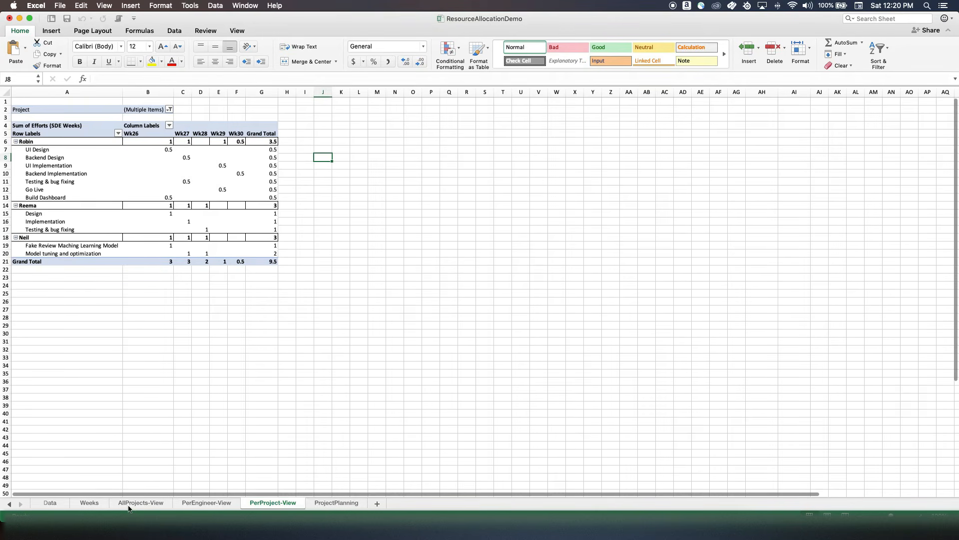
{"action": "left_click", "coordinate": [50, 504]}
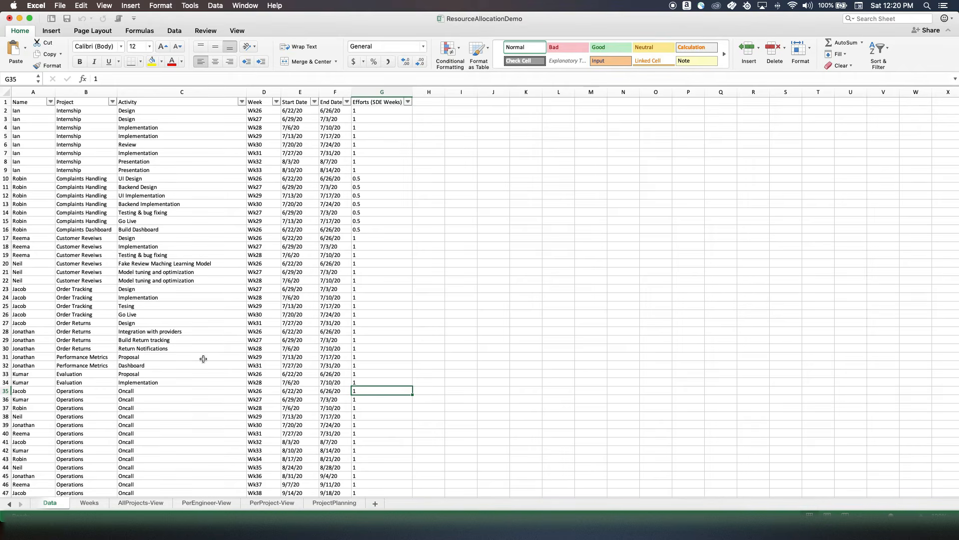
Review the AllProjects-View pivot table from the Grand Total row up to the week headers.
{"action": "left_click", "coordinate": [139, 504]}
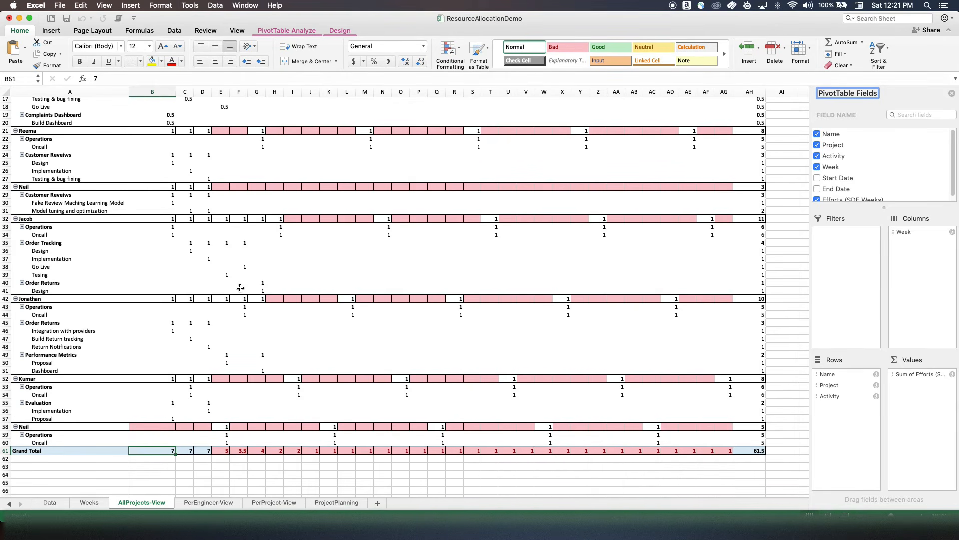
{"action": "scroll", "coordinate": [274, 299], "scroll_direction": "up", "scroll_amount": 4}
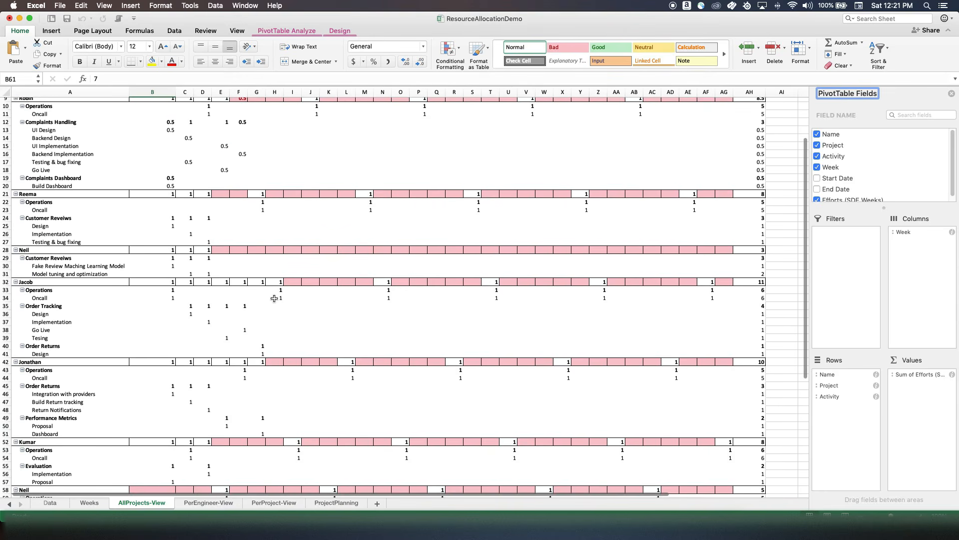
{"action": "scroll", "coordinate": [274, 298], "scroll_direction": "up", "scroll_amount": 4}
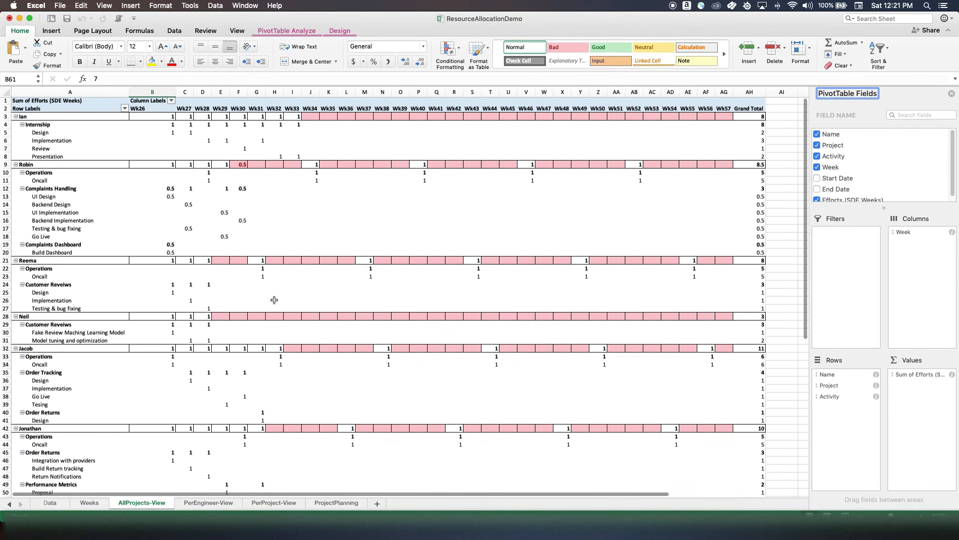